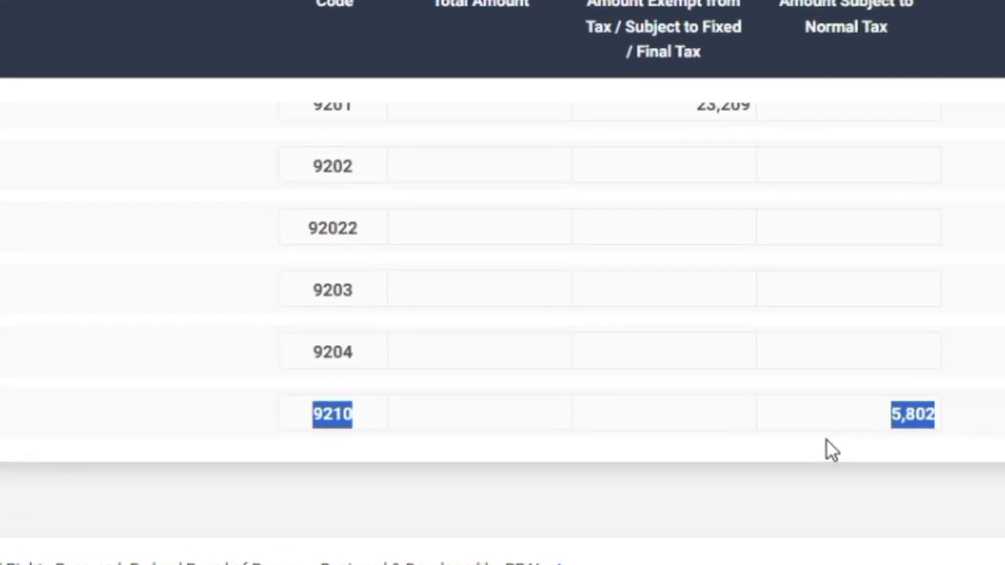
{"action": "left_click", "coordinate": [830, 447]}
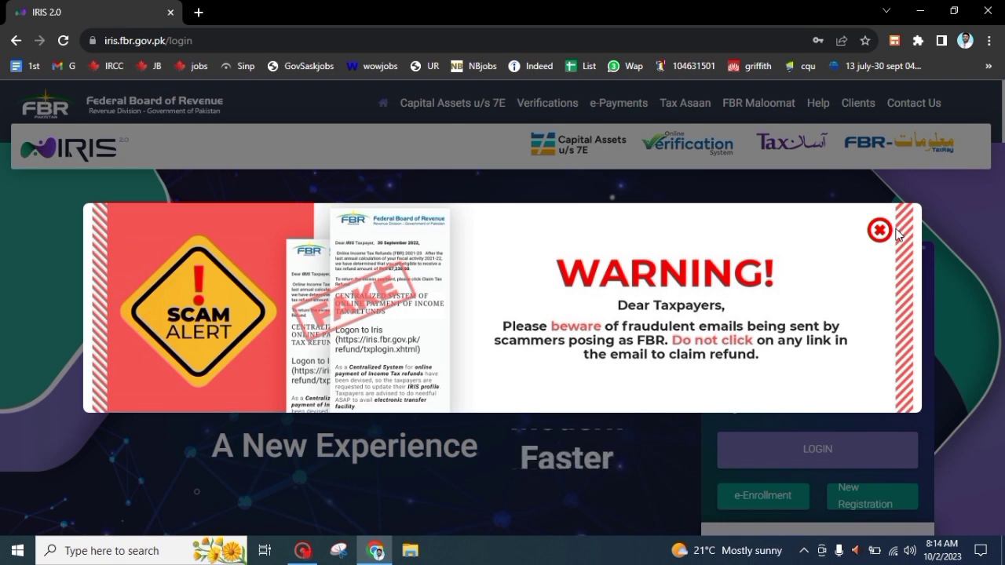
Step: Dismiss the scam alert notice and log in to the tax portal with the prefilled credentials
{"action": "left_click", "coordinate": [879, 230]}
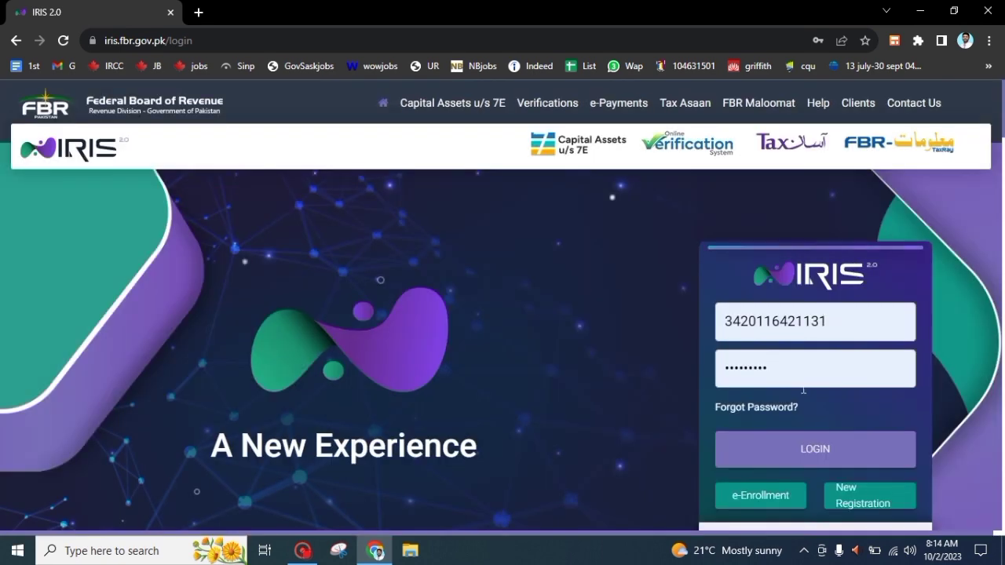
{"action": "left_click", "coordinate": [789, 454]}
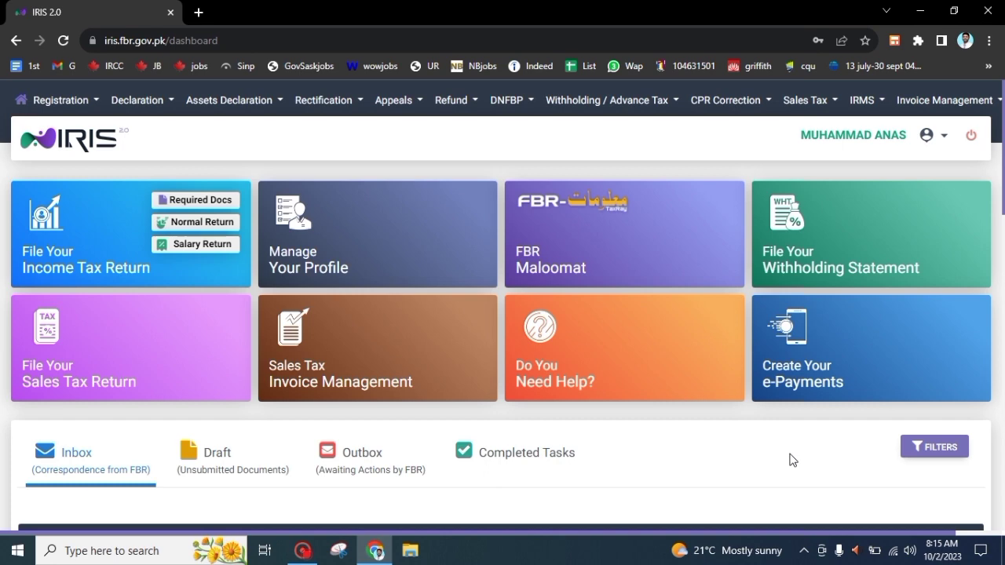
Step: Open the taxpayer's profile and show its registered bank accounts
{"action": "left_click", "coordinate": [945, 137]}
{"action": "left_click", "coordinate": [861, 177]}
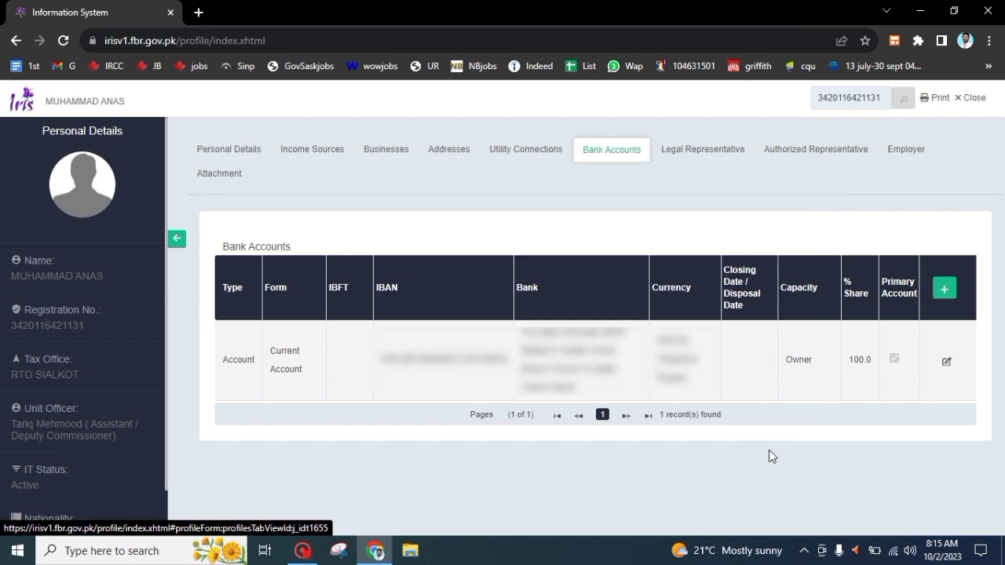
Step: Try adding a bank account of type Account and form Current Account, with Askari Commercial Bank's Tarnol Branch as the institution
{"action": "left_click", "coordinate": [947, 289]}
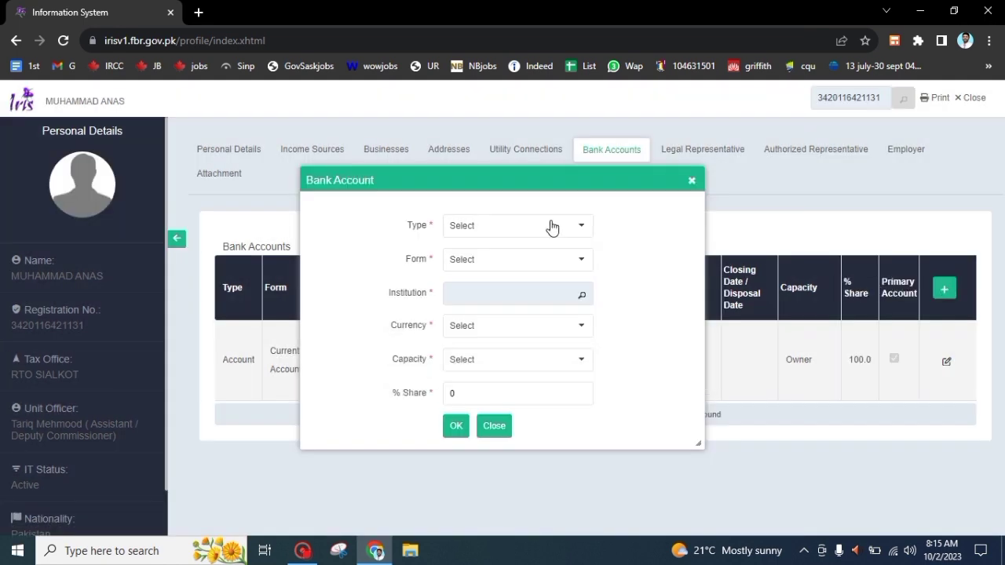
{"action": "left_click", "coordinate": [537, 227]}
{"action": "left_click", "coordinate": [494, 266]}
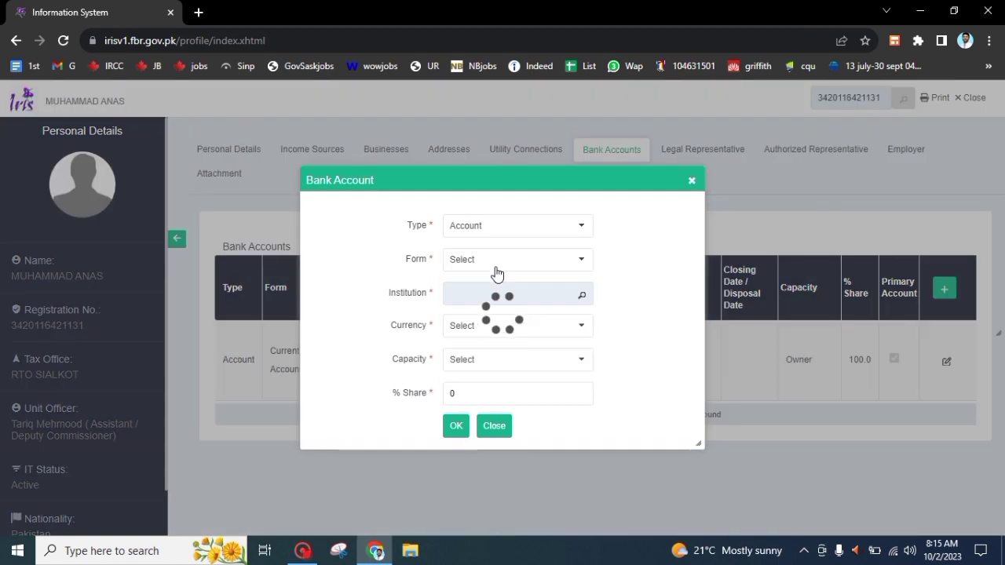
{"action": "left_click", "coordinate": [478, 266]}
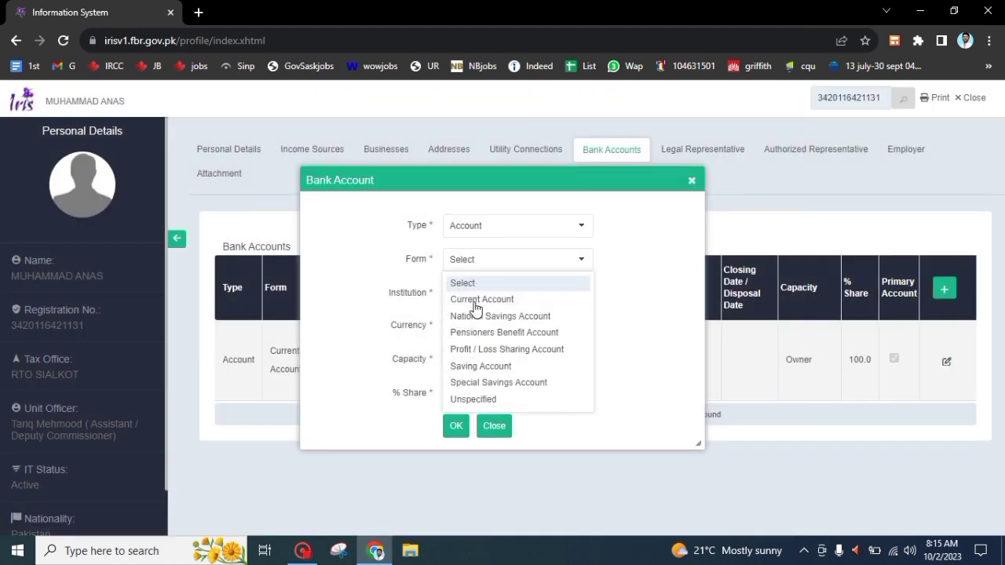
{"action": "left_click", "coordinate": [475, 301]}
{"action": "left_click", "coordinate": [581, 298]}
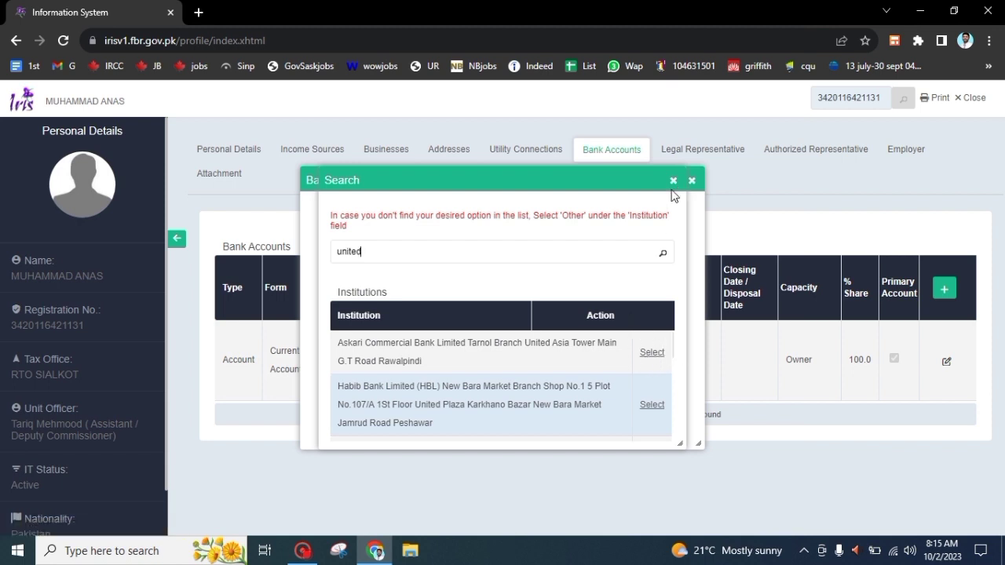
{"action": "left_click", "coordinate": [651, 352]}
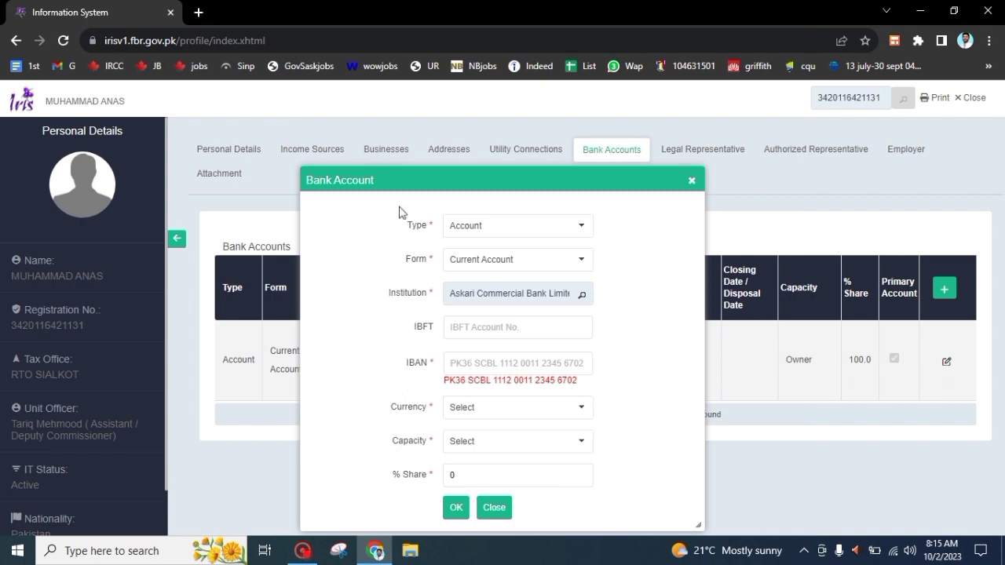
Step: Find Askari Bank's online IBAN Generator through a web search in a separate tab and accept its disclaimer terms
{"action": "left_click", "coordinate": [198, 13]}
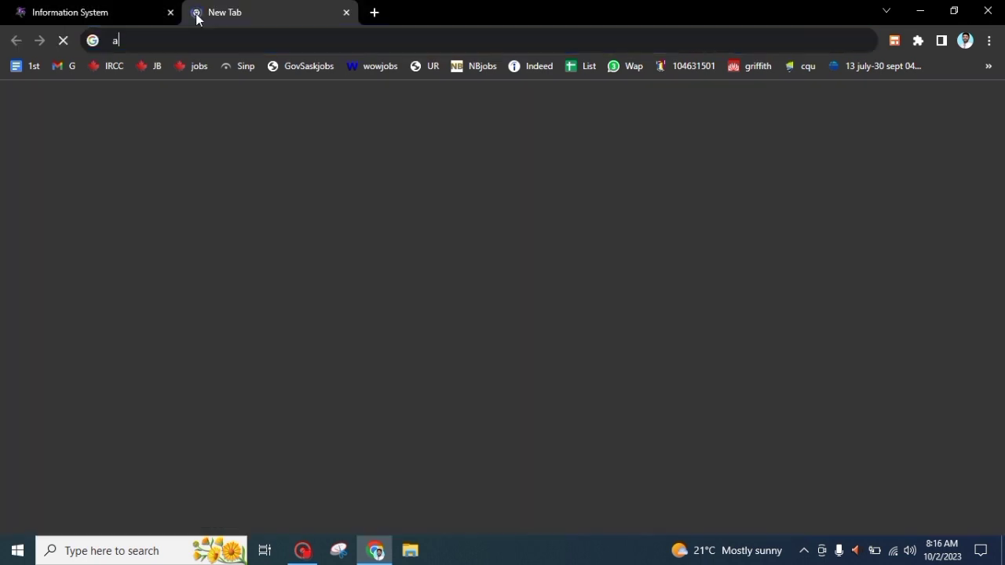
{"action": "type", "text": "askar"}
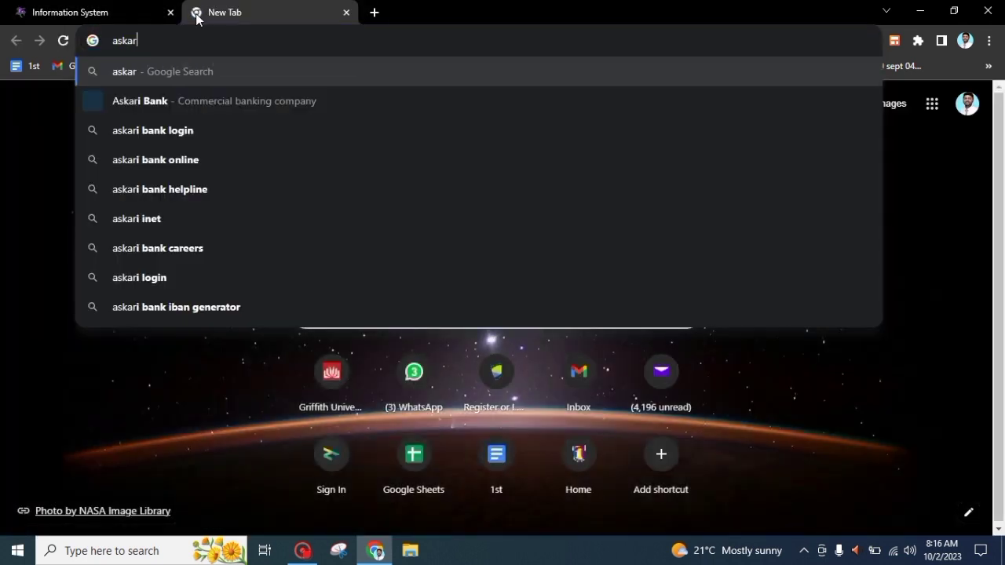
{"action": "type", "text": "iank"}
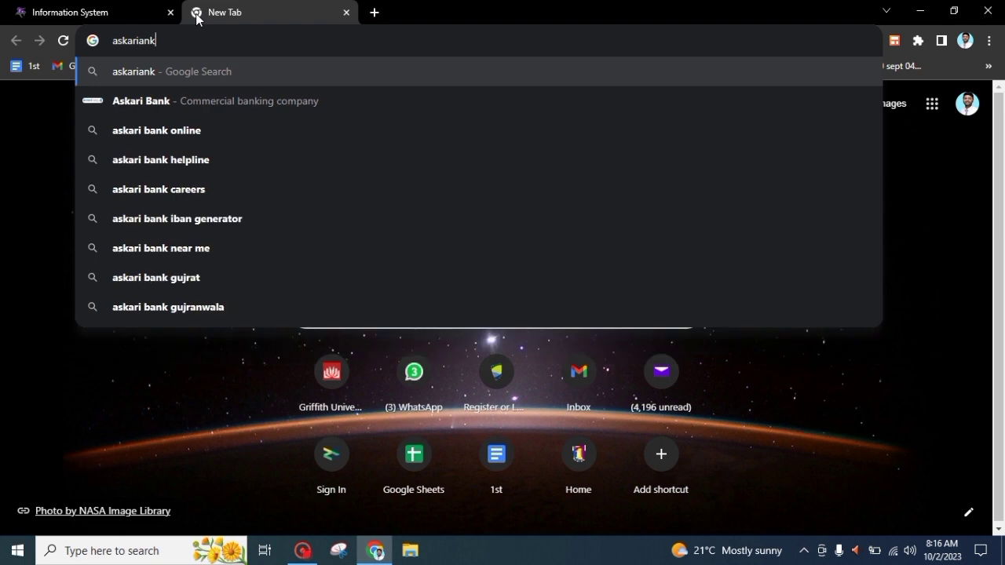
{"action": "left_click", "coordinate": [171, 219]}
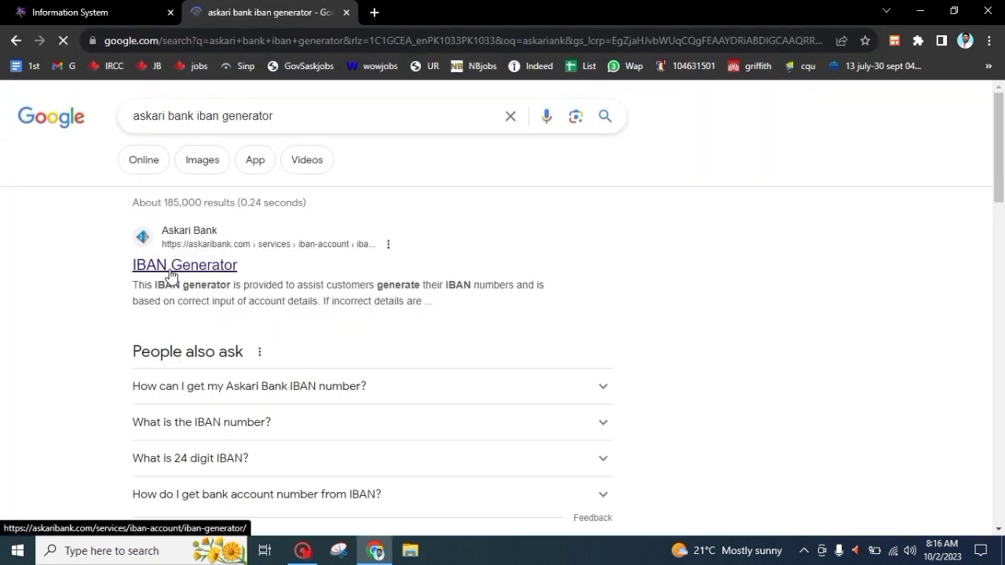
{"action": "left_click", "coordinate": [169, 267]}
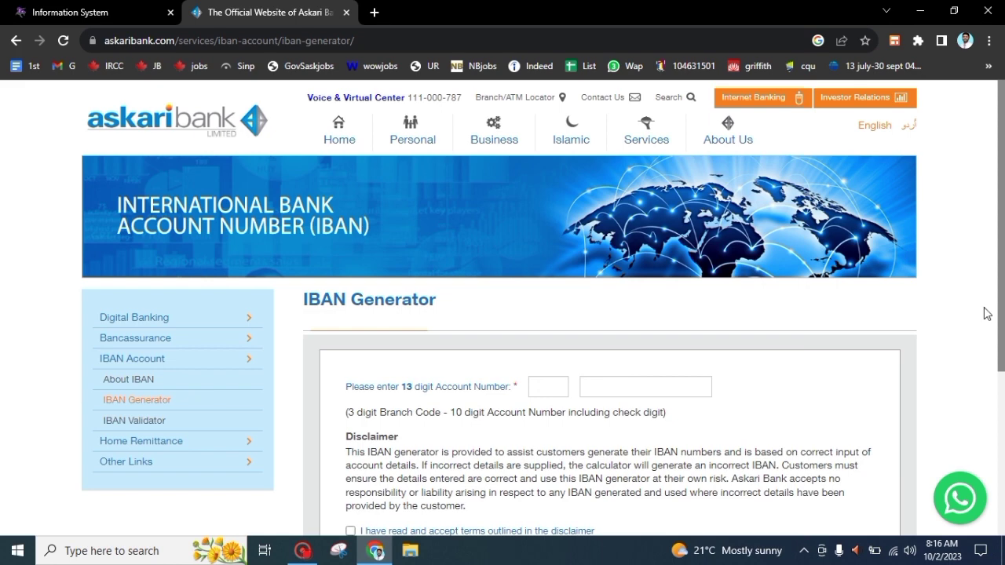
{"action": "scroll", "coordinate": [990, 314], "scroll_direction": "down", "scroll_amount": 2}
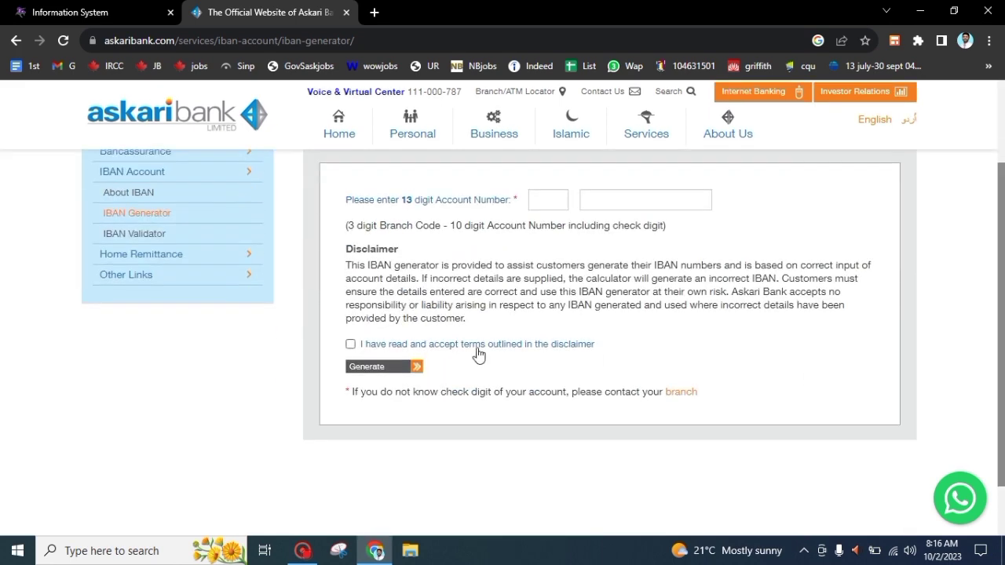
{"action": "left_click", "coordinate": [391, 345]}
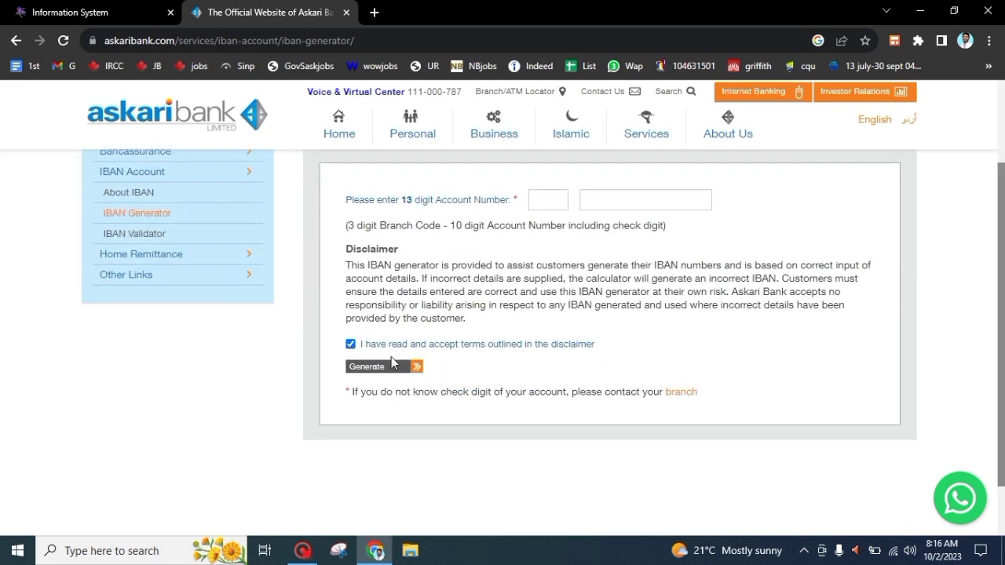
Step: Return to the profile, discard the unsaved bank account entry and close the profile
{"action": "left_click", "coordinate": [105, 9]}
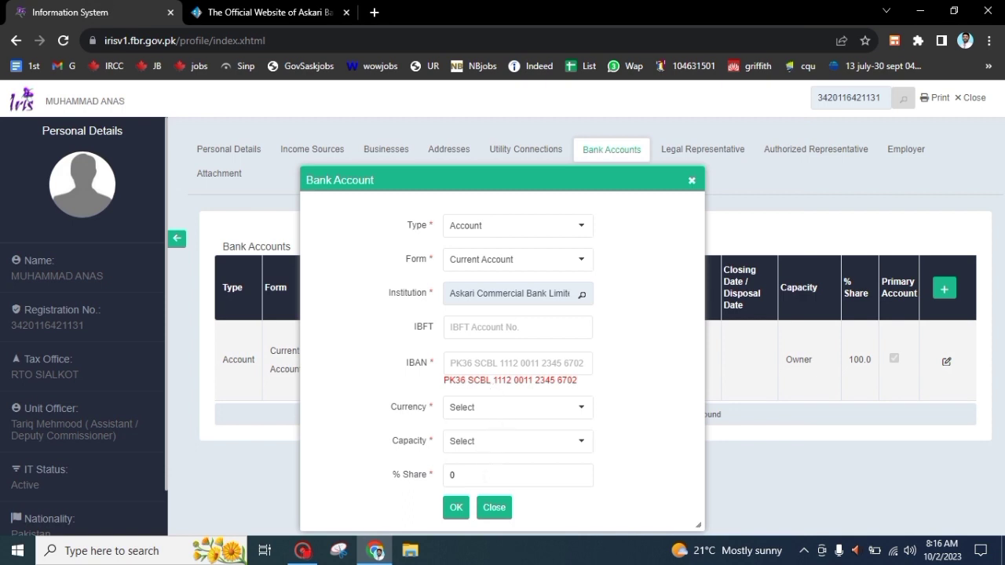
{"action": "left_click", "coordinate": [493, 508]}
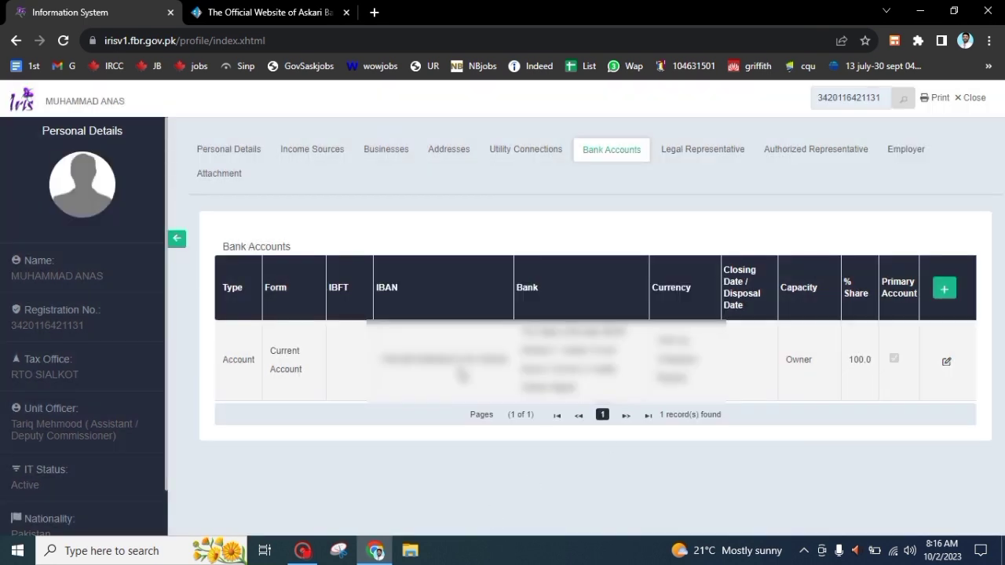
{"action": "left_click", "coordinate": [970, 103]}
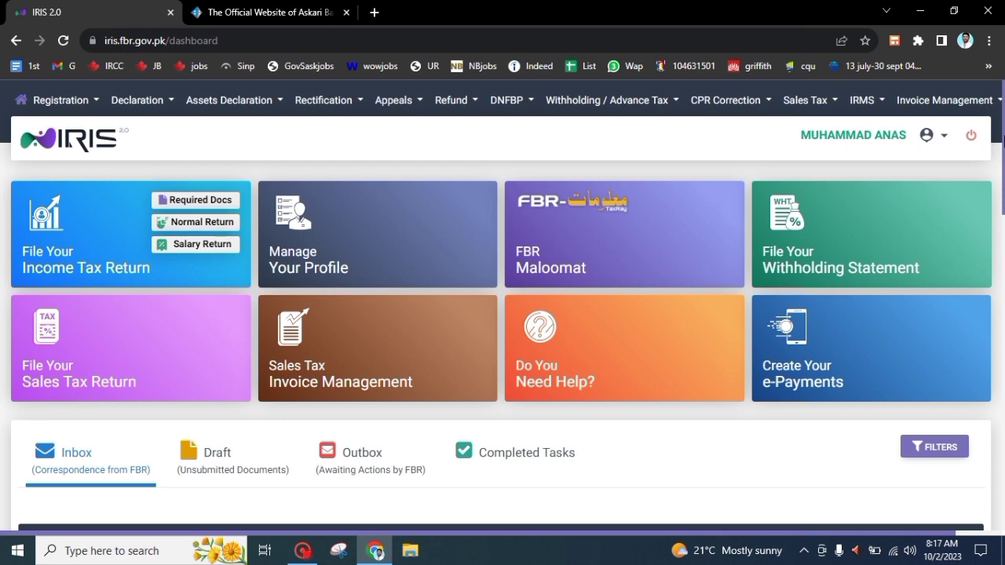
Step: Open the 114(1) salary return for tax year 2023 from the completed declarations
{"action": "scroll", "coordinate": [503, 304], "scroll_direction": "down", "scroll_amount": 1}
{"action": "left_click", "coordinate": [518, 363]}
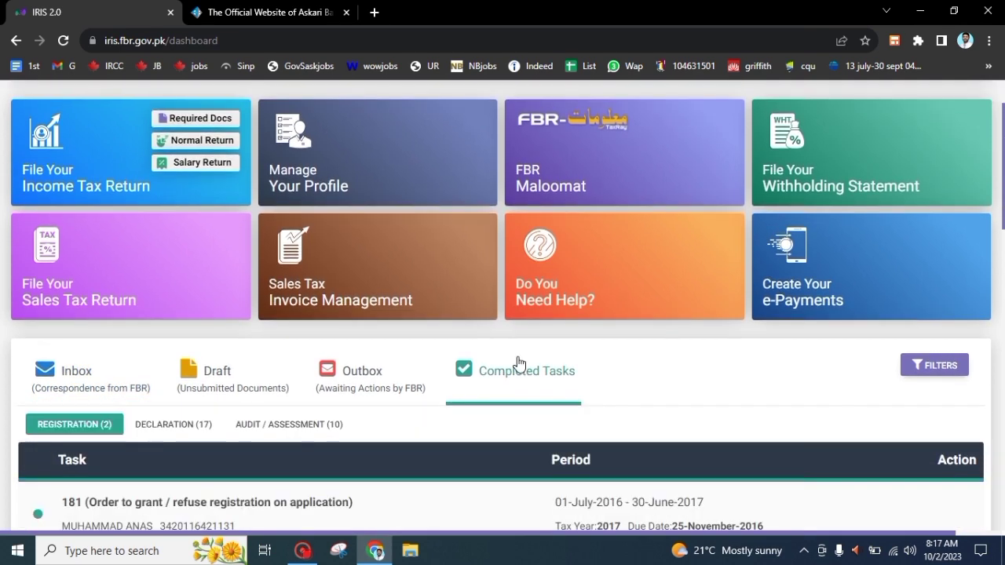
{"action": "left_click", "coordinate": [168, 424]}
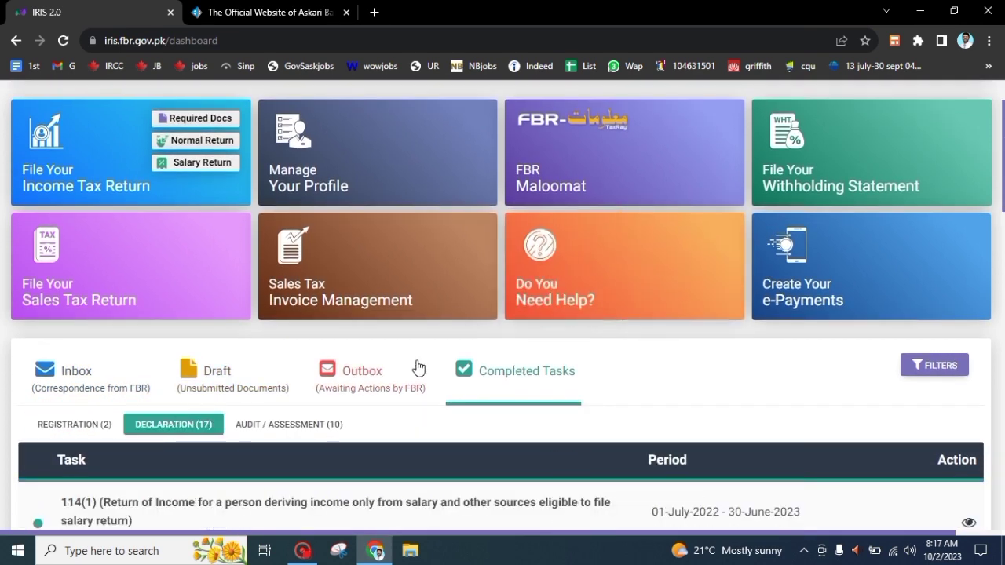
{"action": "scroll", "coordinate": [863, 196], "scroll_direction": "down", "scroll_amount": 3}
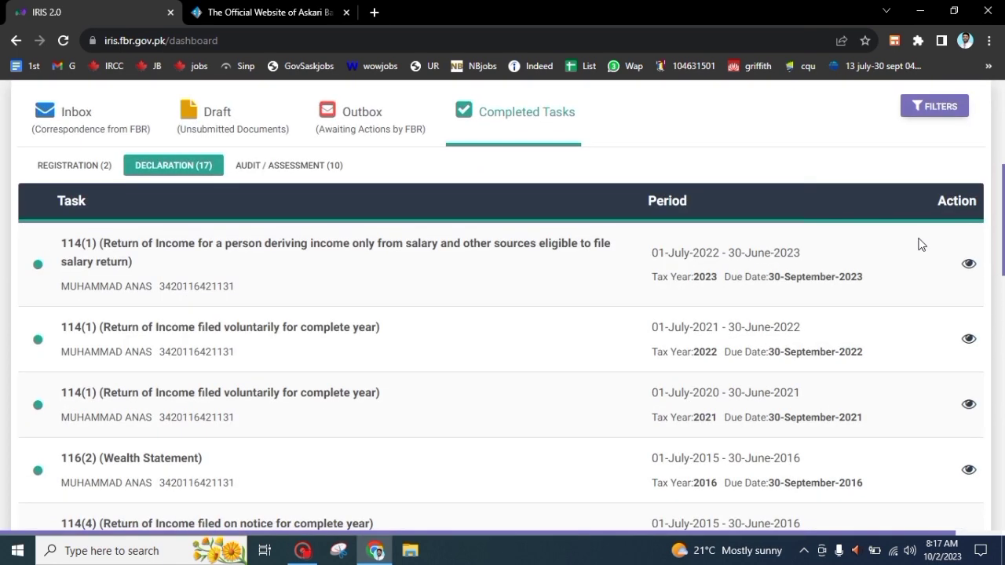
{"action": "left_click", "coordinate": [970, 267]}
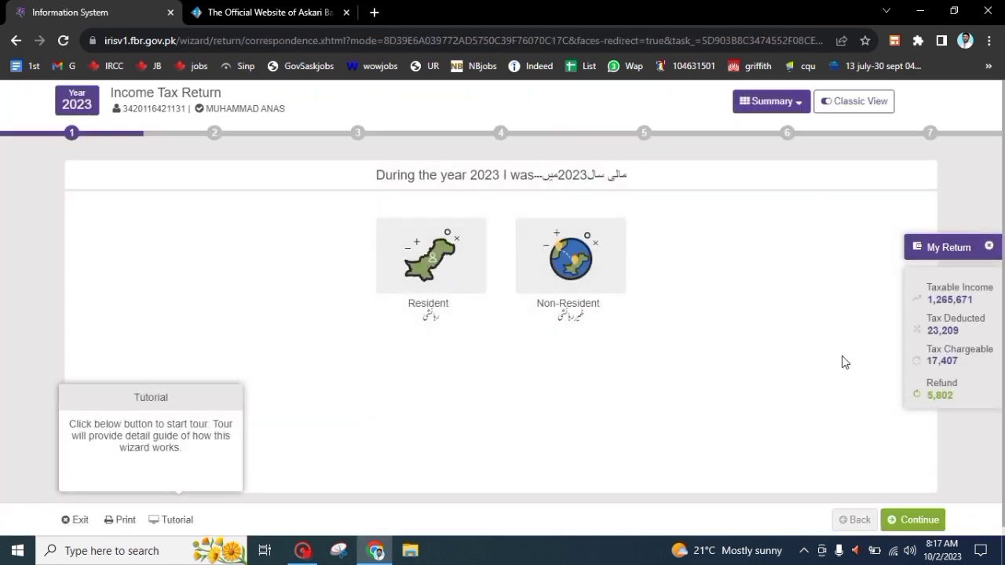
Step: Switch the 2023 return to Classic View and show the Computations under Tax Chargeable / Payments
{"action": "left_click_drag", "start_coordinate": [922, 401], "coordinate": [962, 399]}
{"action": "left_click", "coordinate": [854, 102]}
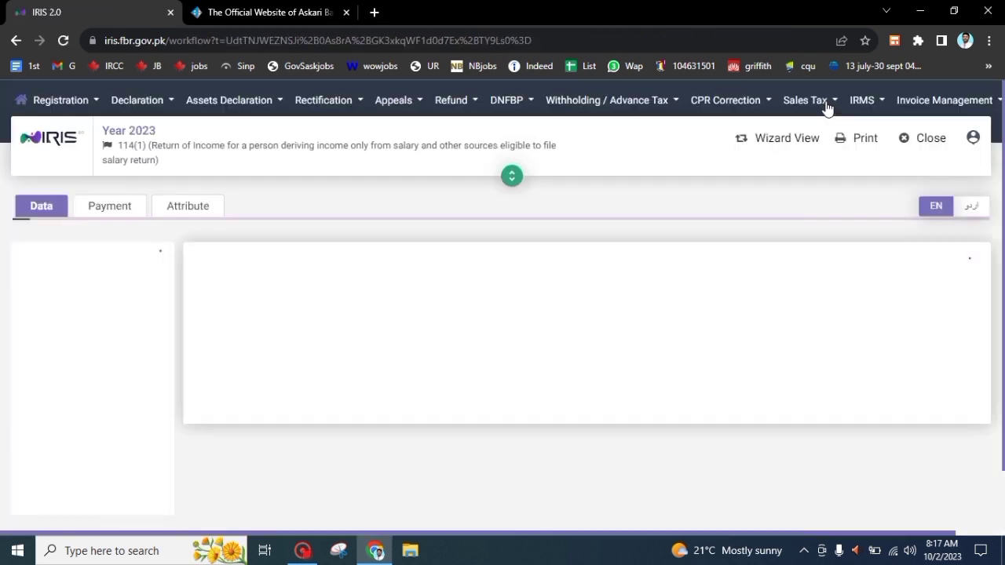
{"action": "scroll", "coordinate": [542, 293], "scroll_direction": "down", "scroll_amount": 3}
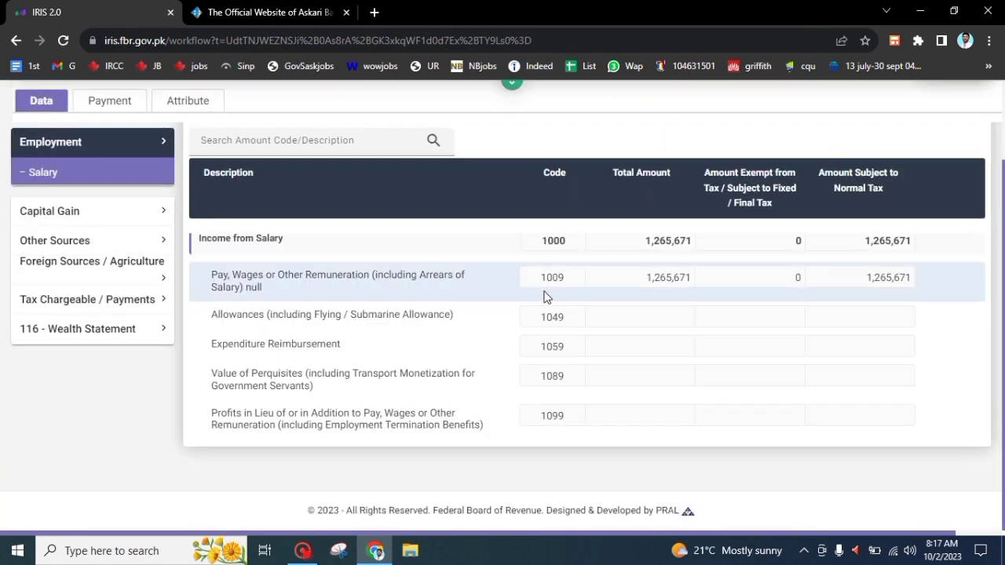
{"action": "left_click", "coordinate": [108, 296]}
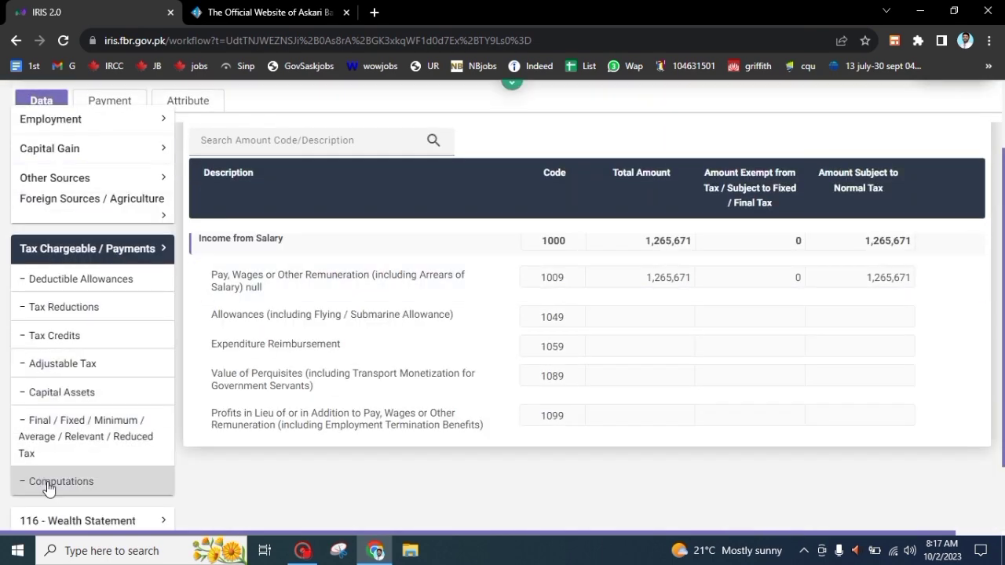
{"action": "left_click", "coordinate": [47, 485]}
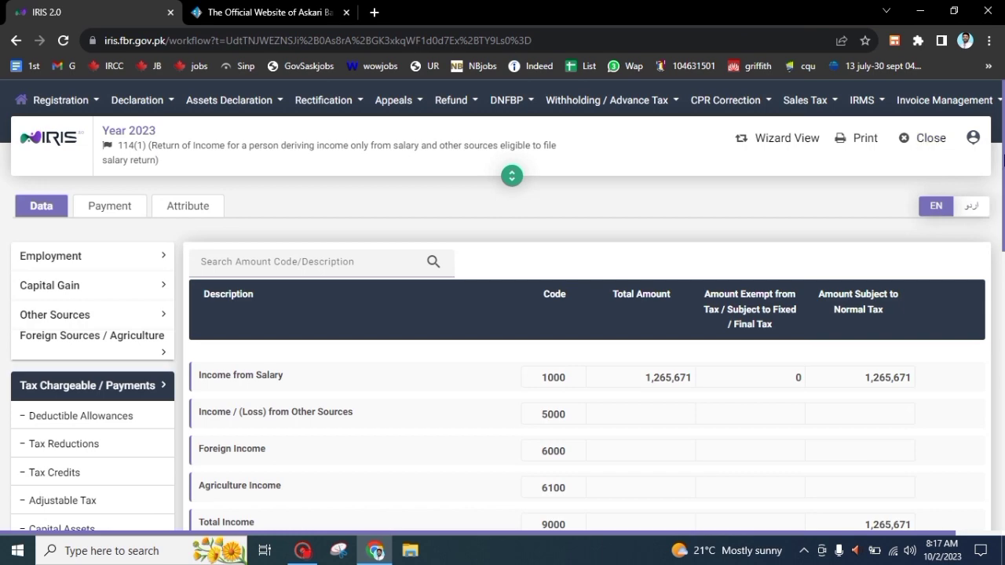
Step: Check the Refundable Income Tax amount under code 9210 in the computations and close the return
{"action": "left_click_drag", "start_coordinate": [1002, 173], "coordinate": [1002, 440]}
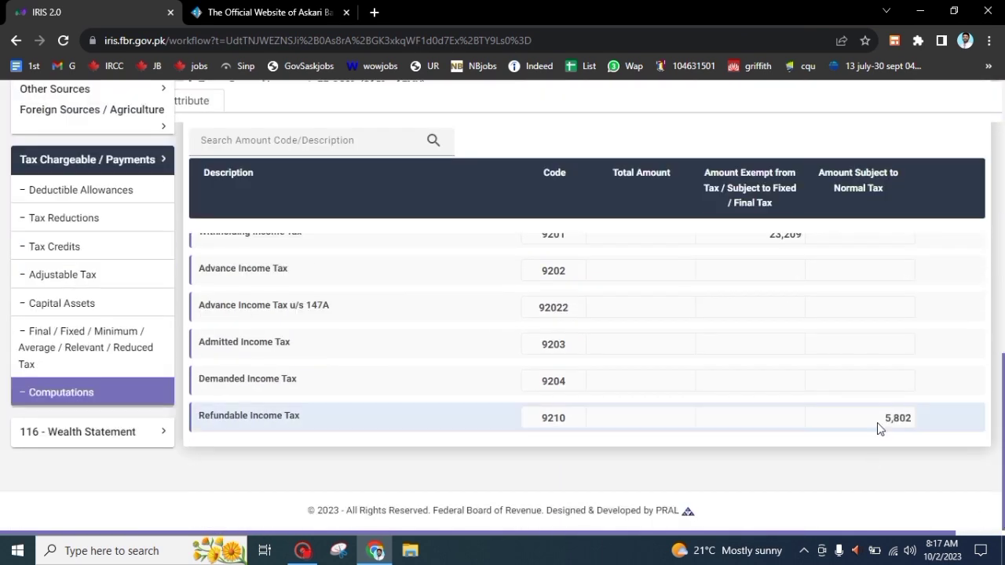
{"action": "left_click_drag", "start_coordinate": [881, 419], "coordinate": [915, 421]}
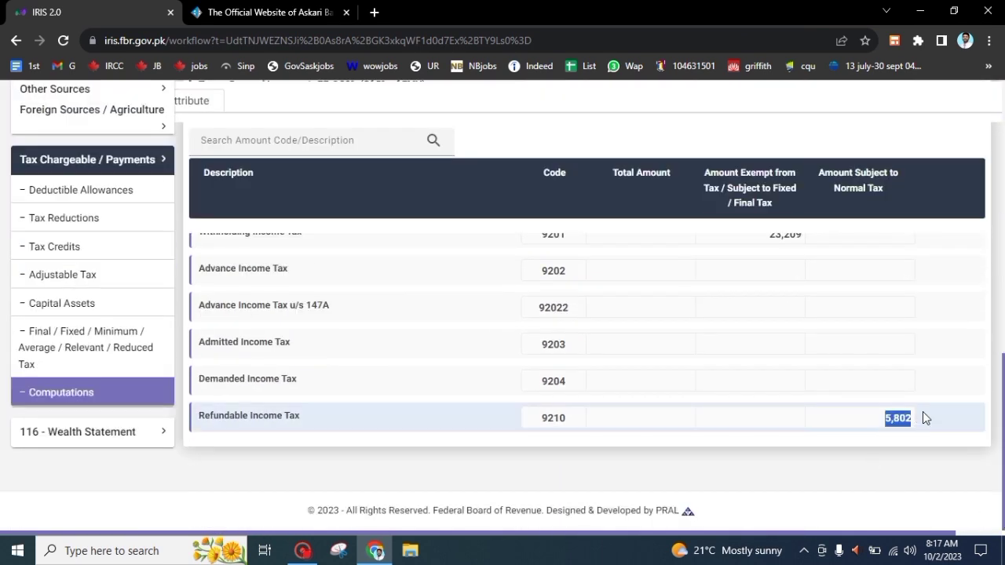
{"action": "left_click_drag", "start_coordinate": [1002, 440], "coordinate": [1002, 206]}
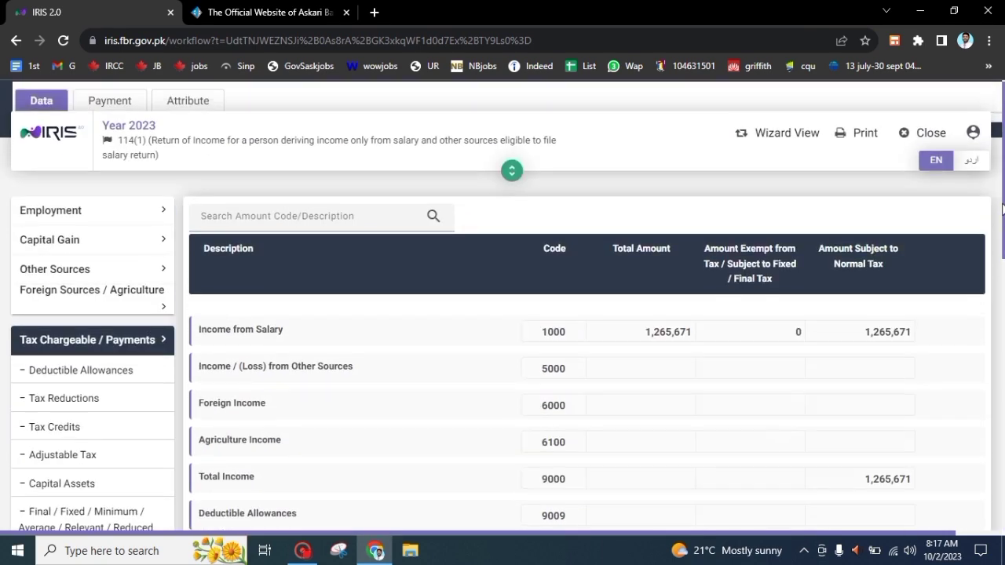
{"action": "left_click", "coordinate": [905, 133]}
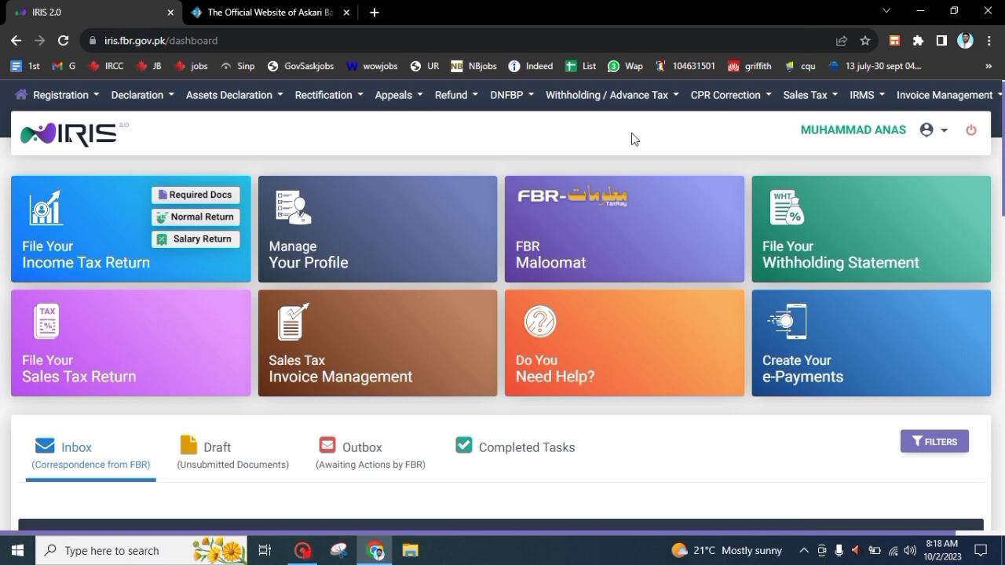
Step: Start a 170 (Application for Refund of Tax Paid in Excess) for the tax period 01-Jul-2022 - 30-Jun-2023
{"action": "left_click", "coordinate": [471, 102]}
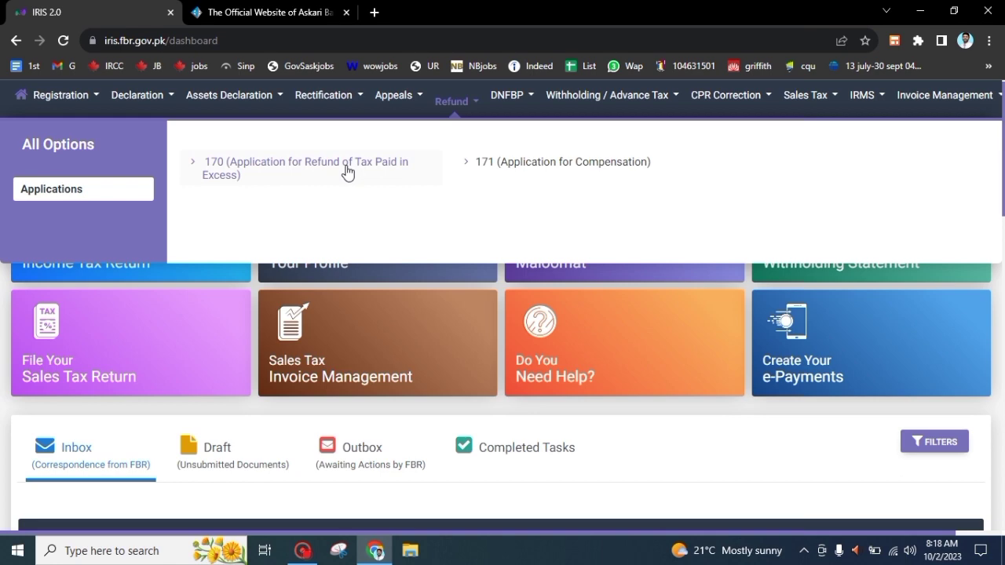
{"action": "left_click", "coordinate": [260, 168]}
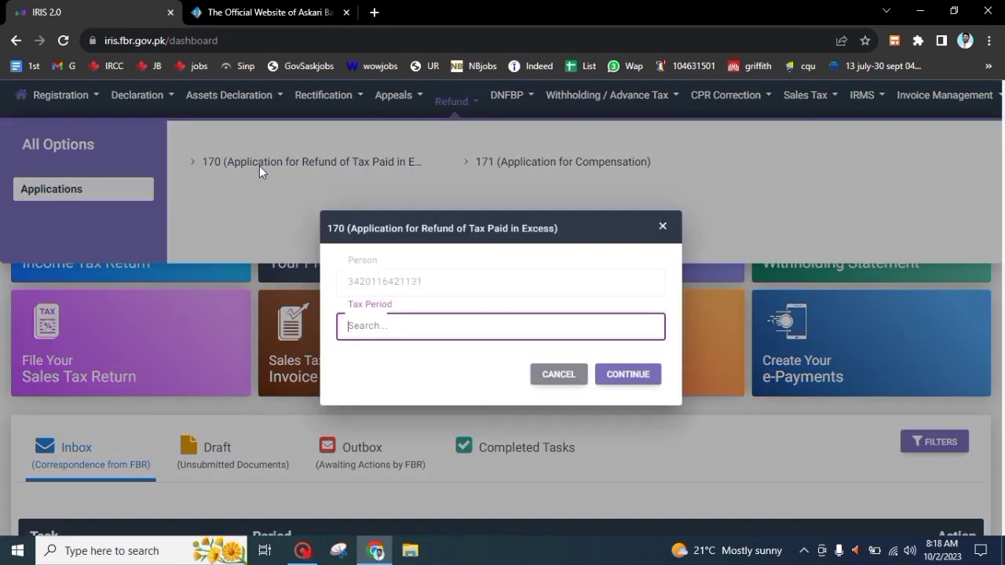
{"action": "type", "text": "2023"}
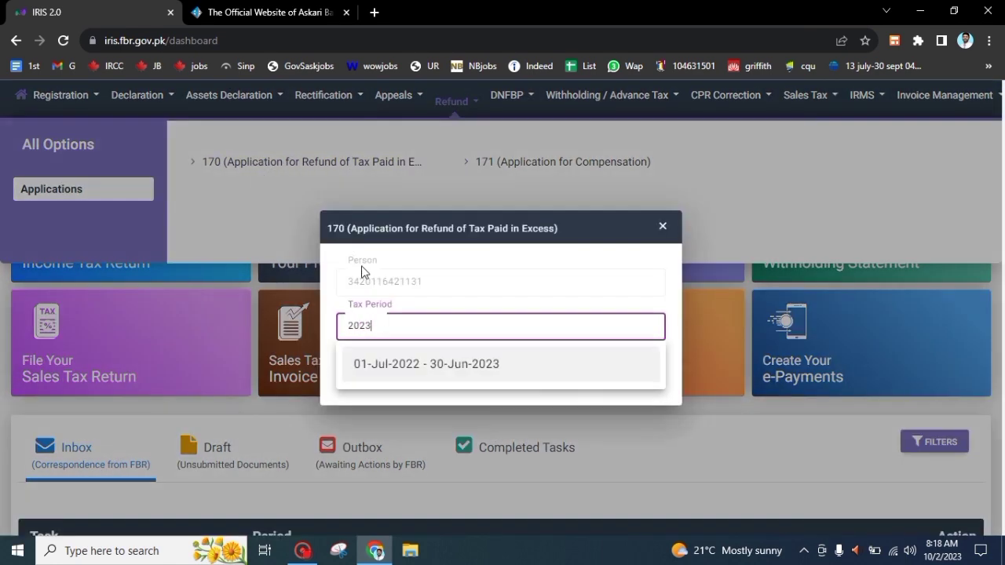
{"action": "left_click", "coordinate": [489, 365]}
{"action": "left_click", "coordinate": [620, 375]}
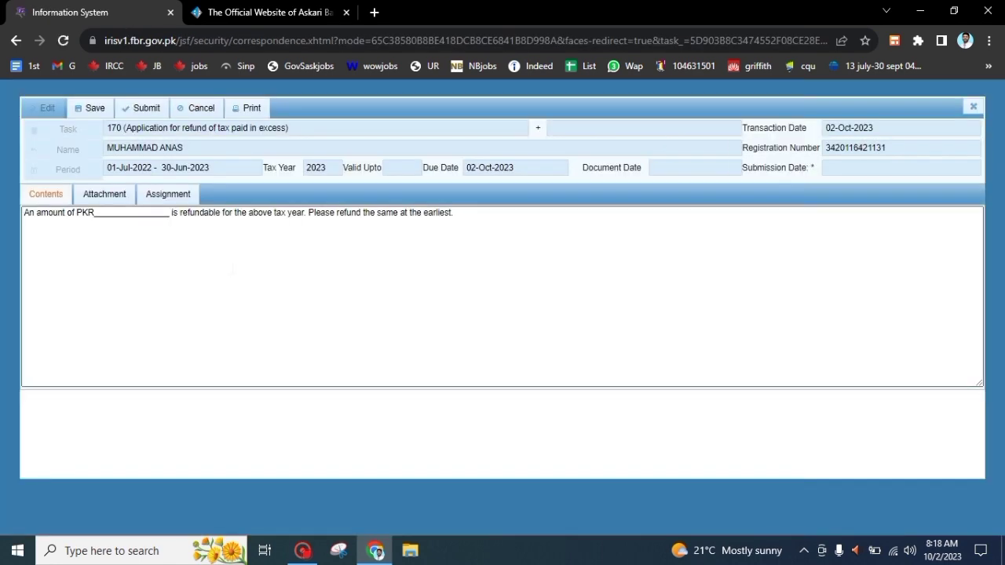
Step: Replace the underlined blank after PKR in the refund request text with the amount 5812
{"action": "left_click", "coordinate": [502, 298]}
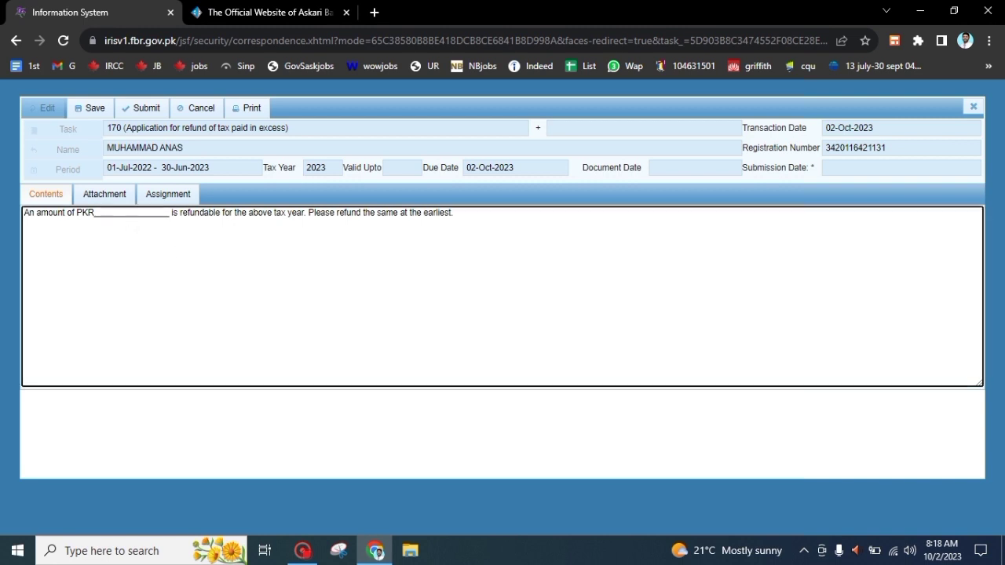
{"action": "key", "text": "BackSpace"}
{"action": "key", "text": "BackSpace"}
{"action": "key", "text": "BackSpace"}
{"action": "key", "text": "BackSpace"}
{"action": "key", "text": "BackSpace"}
{"action": "key", "text": "BackSpace"}
{"action": "key", "text": "BackSpace"}
{"action": "key", "text": "BackSpace"}
{"action": "key", "text": "BackSpace"}
{"action": "key", "text": "BackSpace"}
{"action": "key", "text": "BackSpace"}
{"action": "key", "text": "BackSpace"}
{"action": "key", "text": "BackSpace"}
{"action": "key", "text": "BackSpace"}
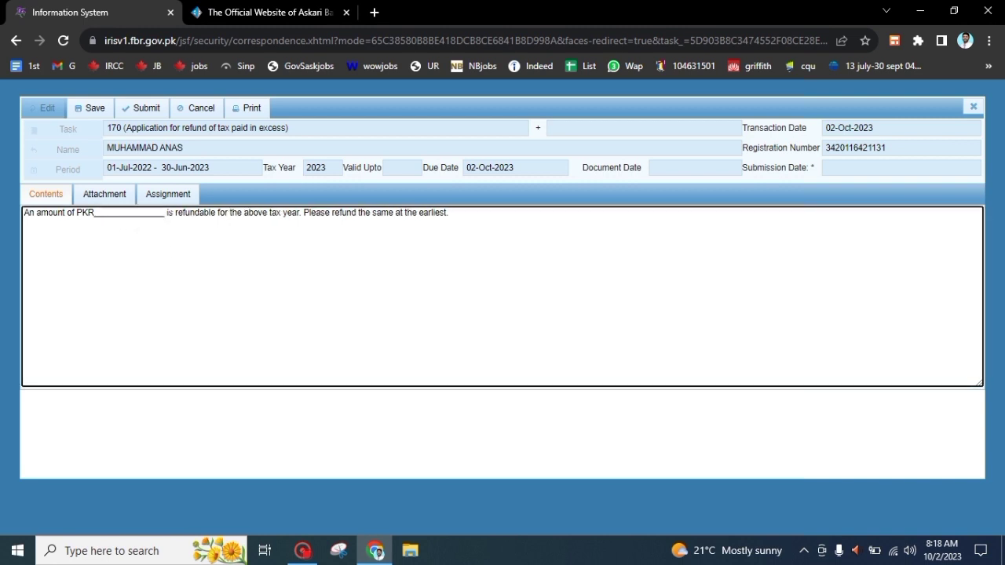
{"action": "key", "text": "BackSpace"}
{"action": "key", "text": "BackSpace"}
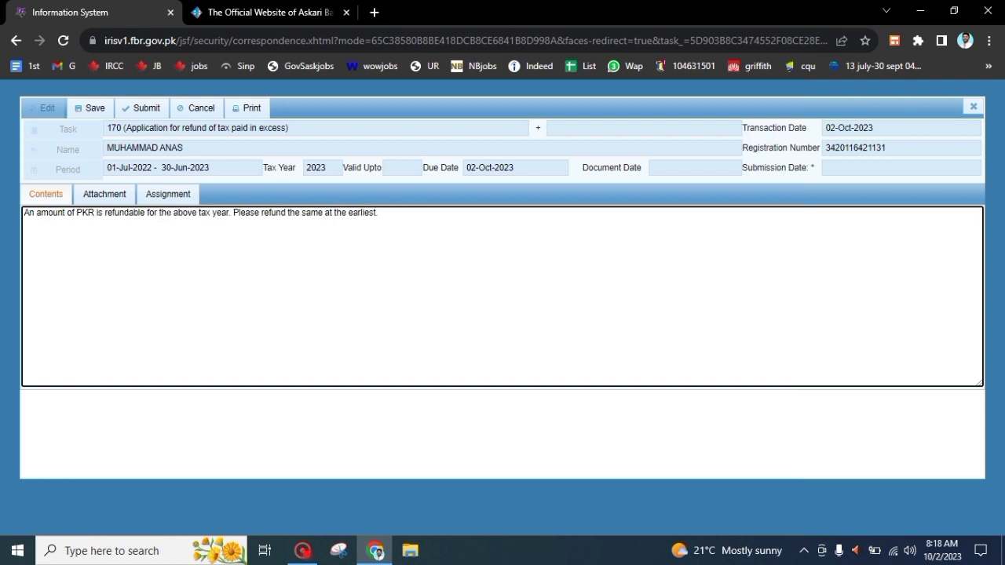
{"action": "type", "text": "5812"}
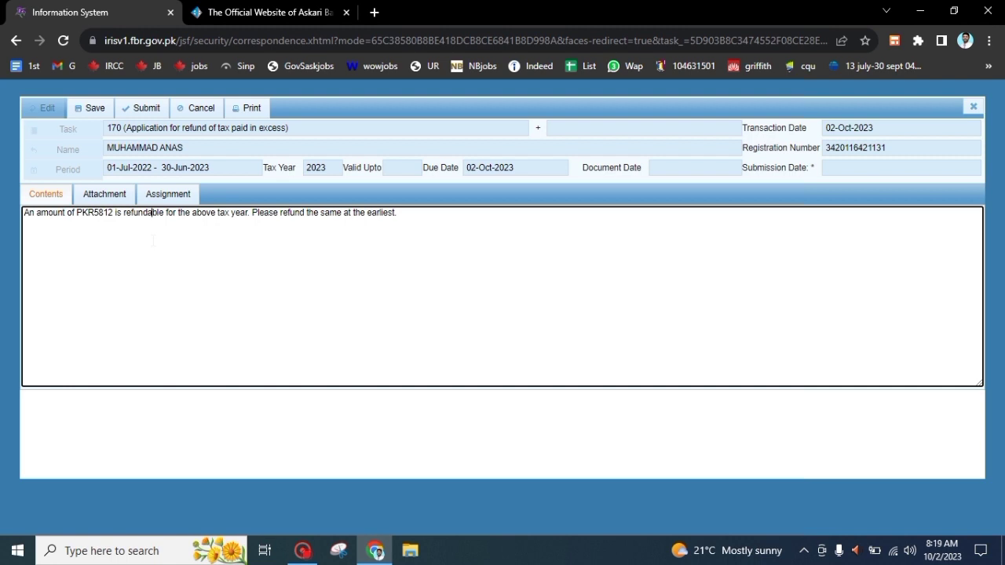
Step: Open the document attachment form for evidence code 7202, dismiss it and close the refund application without saving
{"action": "left_click", "coordinate": [102, 196]}
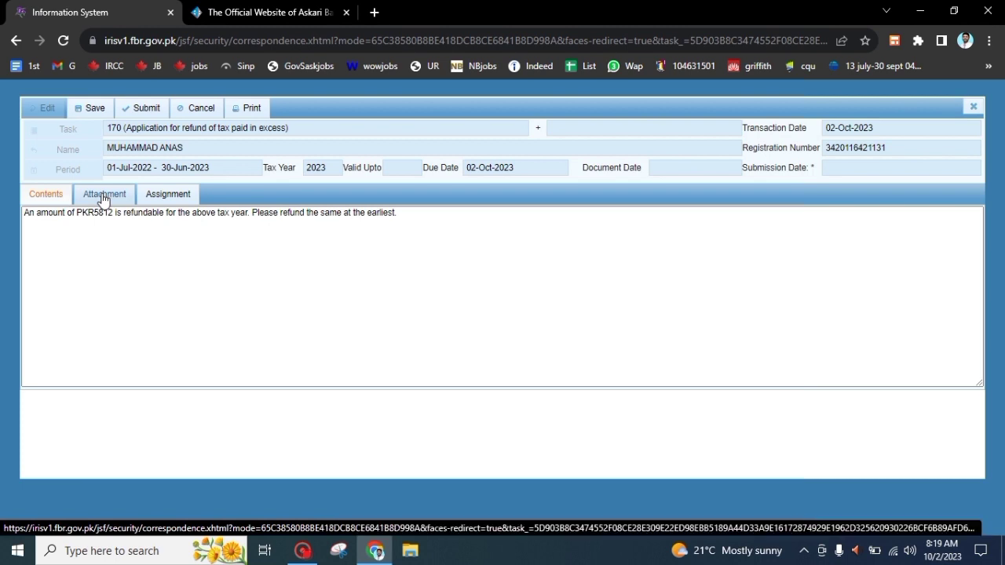
{"action": "left_click", "coordinate": [102, 196]}
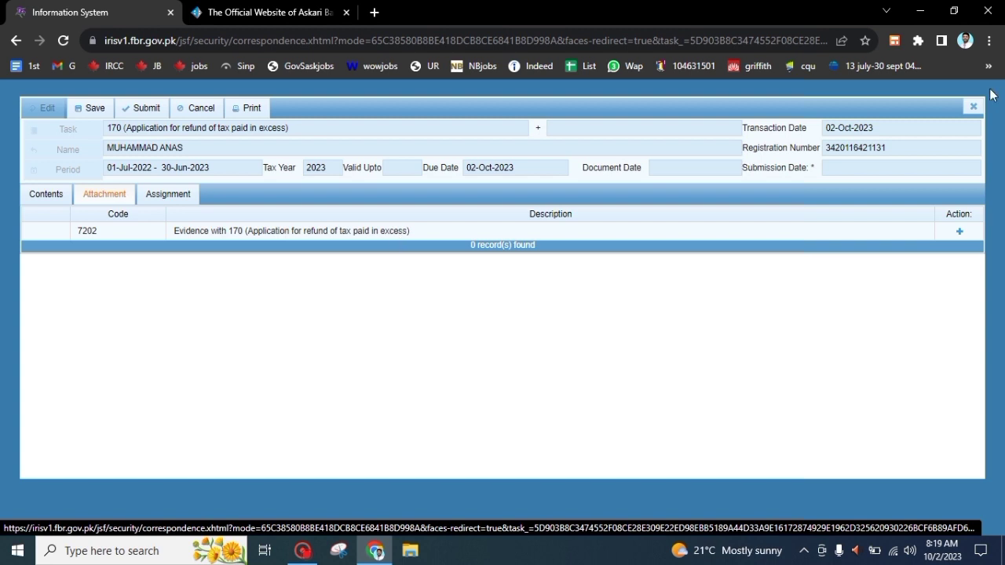
{"action": "left_click", "coordinate": [958, 230]}
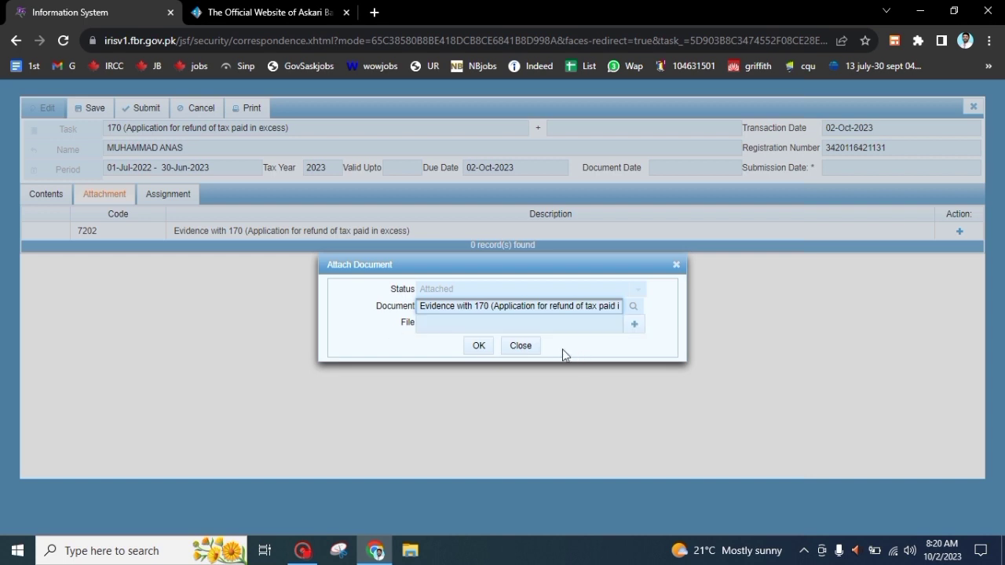
{"action": "left_click", "coordinate": [534, 348]}
{"action": "left_click", "coordinate": [972, 107]}
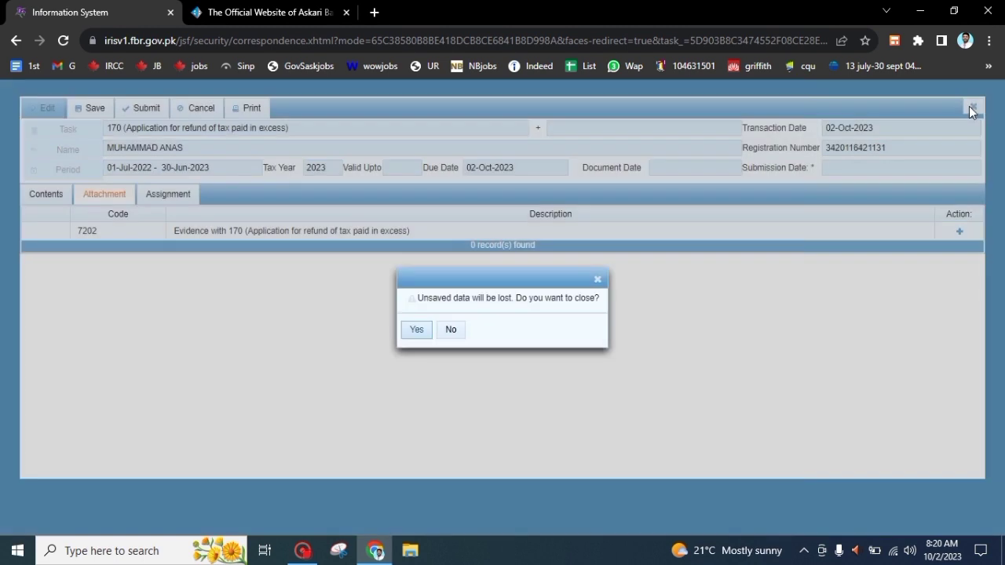
{"action": "left_click", "coordinate": [416, 331]}
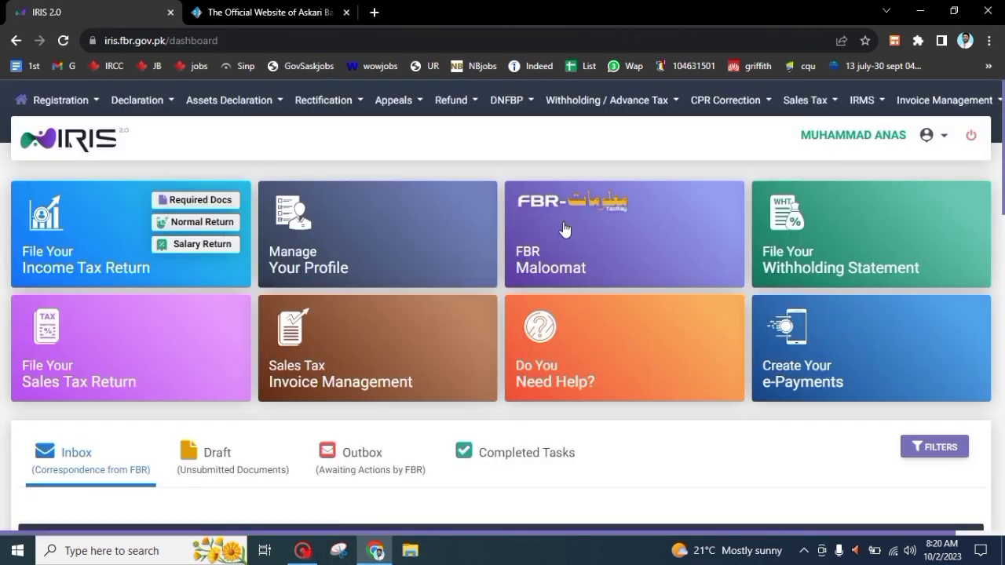
Step: View the Withholding records in FBR Maloomat and close the inquiry
{"action": "left_click", "coordinate": [592, 223]}
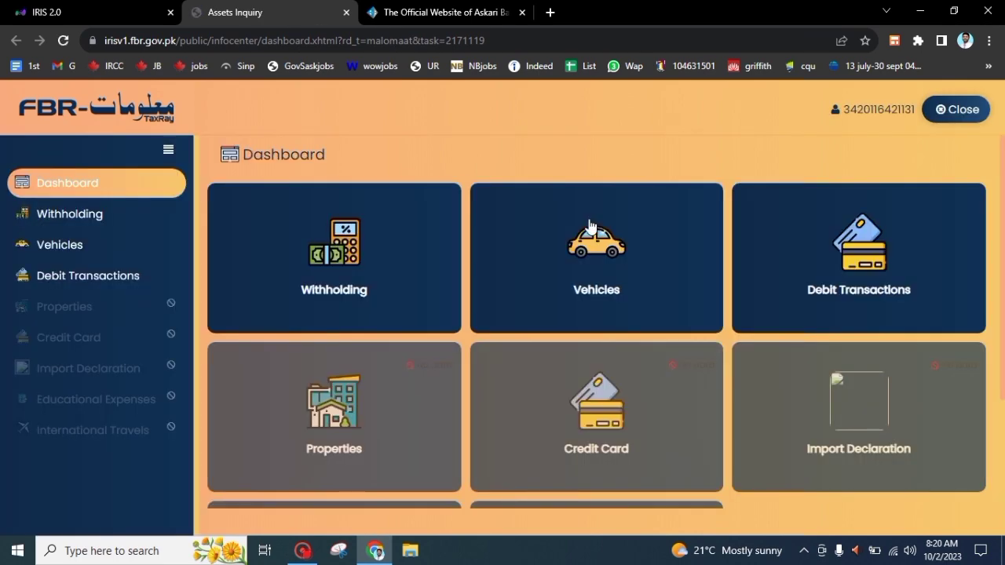
{"action": "left_click", "coordinate": [373, 251]}
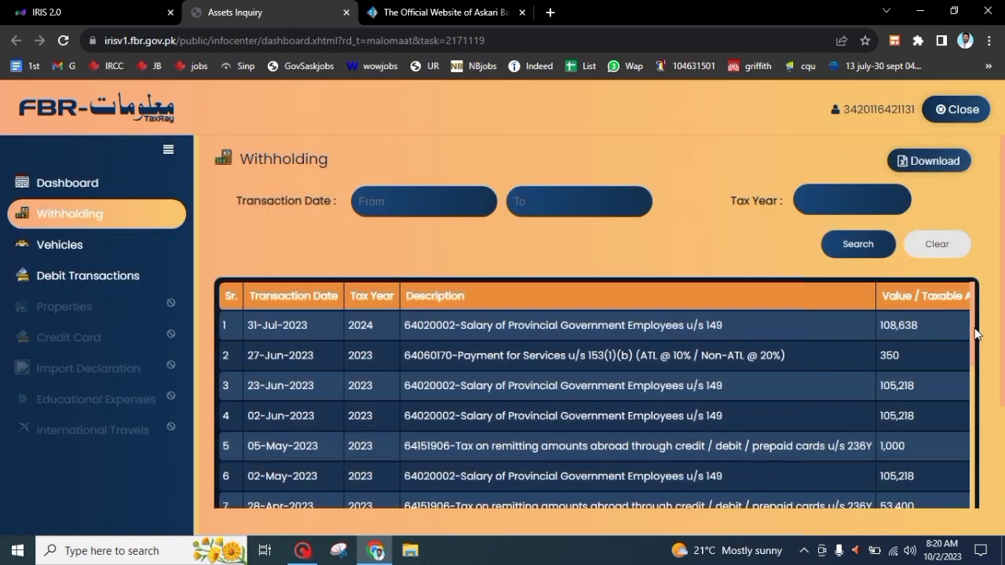
{"action": "left_click_drag", "start_coordinate": [977, 333], "coordinate": [986, 311]}
{"action": "left_click", "coordinate": [951, 109]}
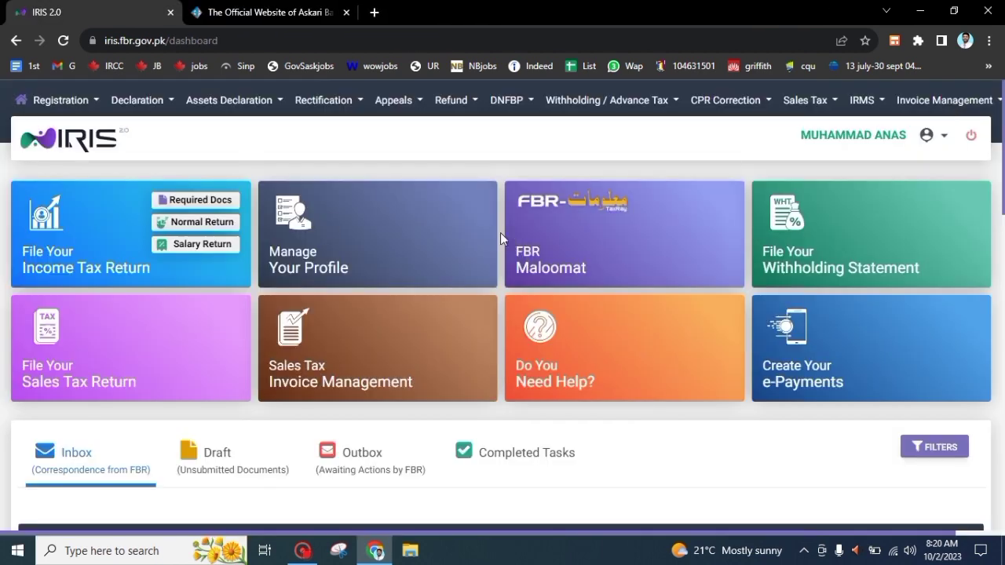
Step: Reopen the draft 170 refund application for tax year 2023, view its attachment list and close it without saving
{"action": "left_click", "coordinate": [213, 451]}
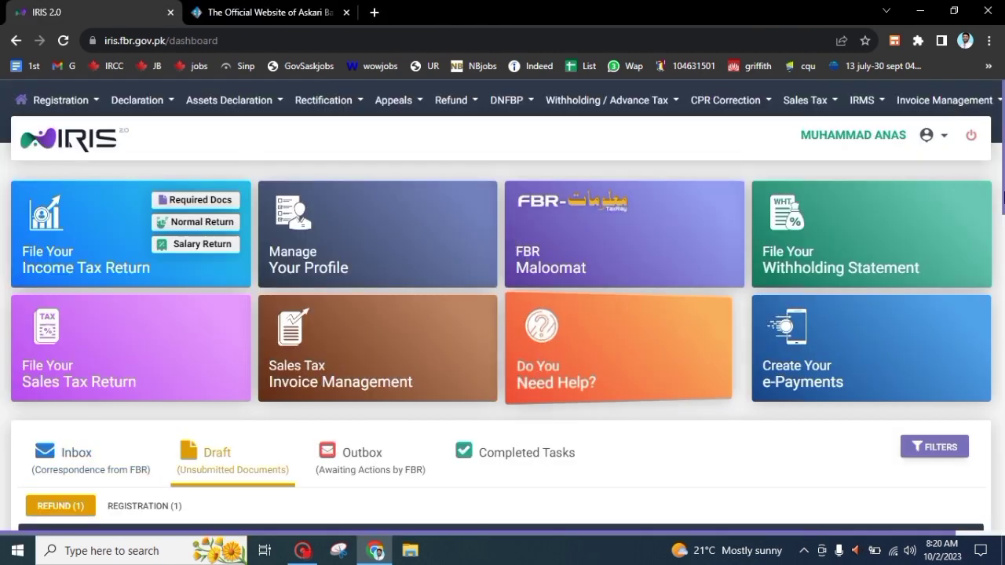
{"action": "scroll", "coordinate": [1003, 252], "scroll_direction": "down", "scroll_amount": 3}
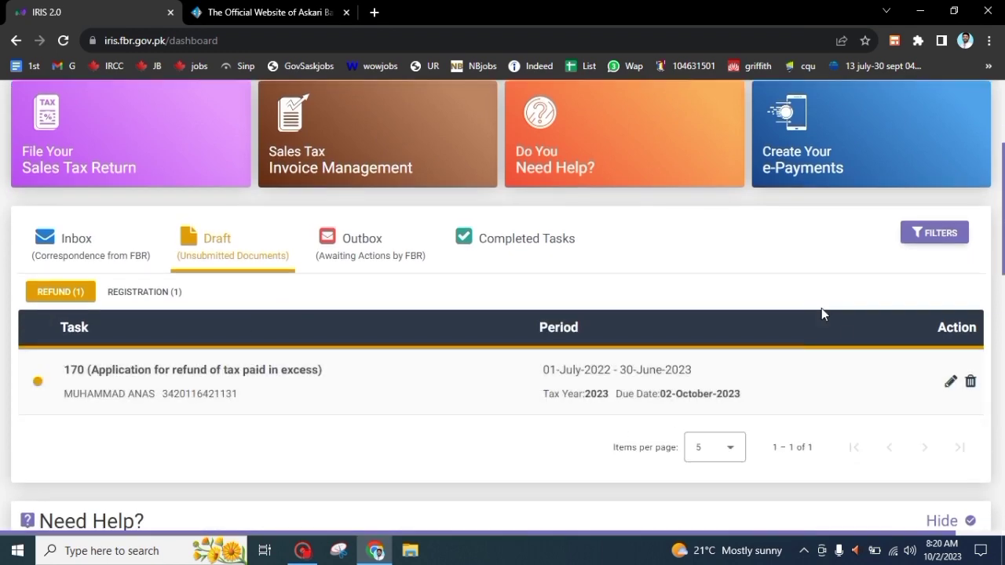
{"action": "left_click", "coordinate": [948, 382]}
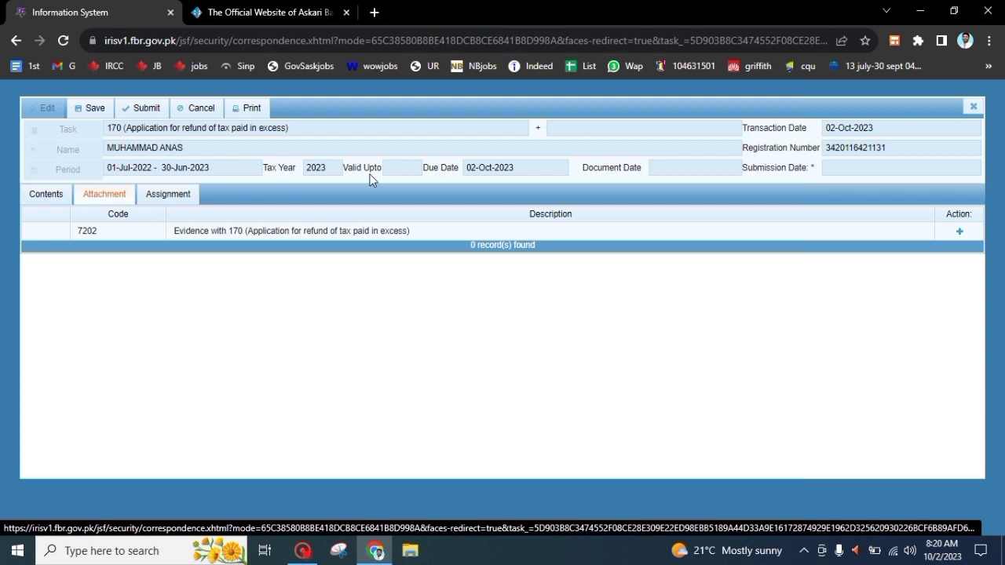
{"action": "left_click", "coordinate": [972, 106]}
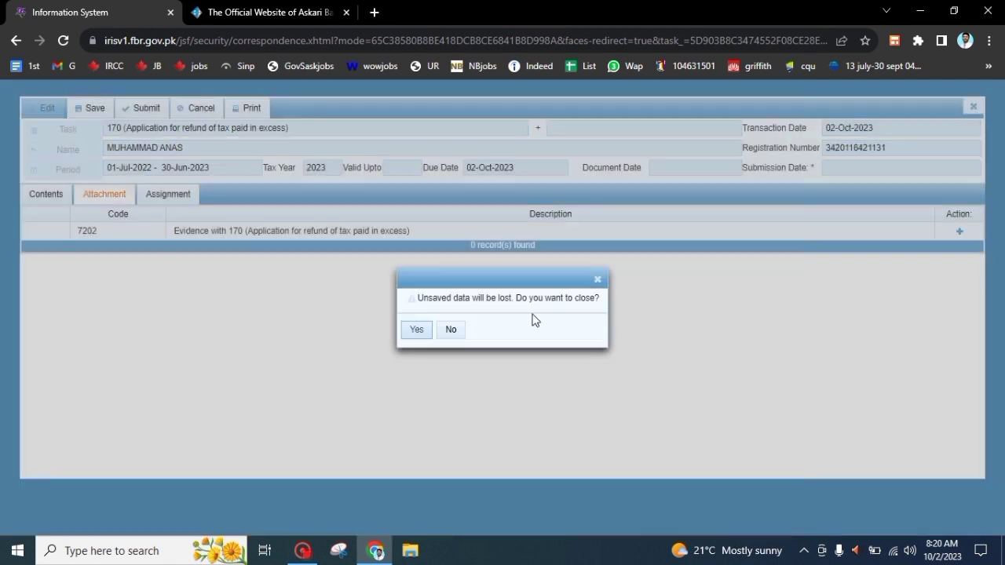
{"action": "left_click", "coordinate": [424, 330]}
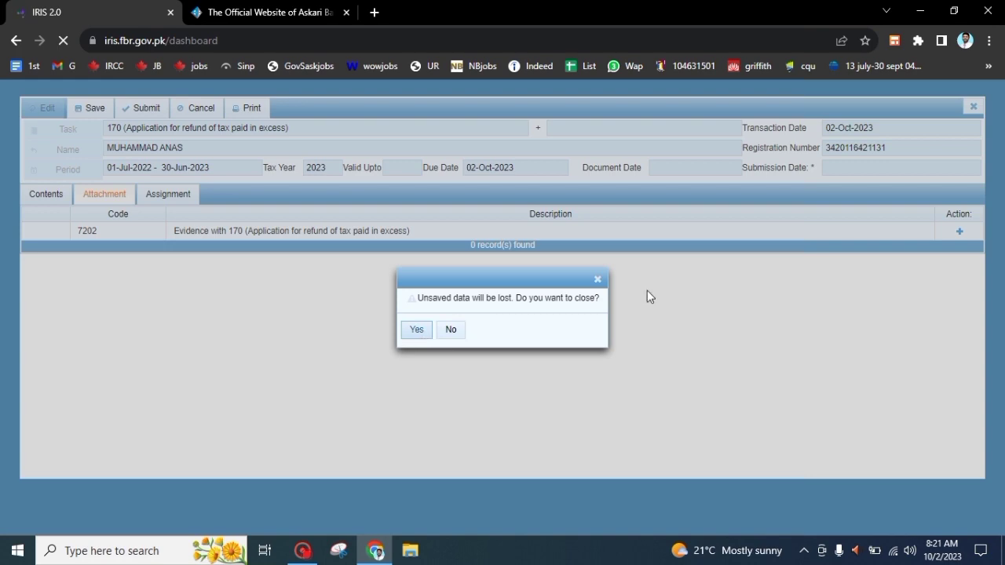
Step: Open the completed 114(1) salary return for tax year 2023 in Classic View and print it to PDF
{"action": "scroll", "coordinate": [902, 220], "scroll_direction": "down", "scroll_amount": 3}
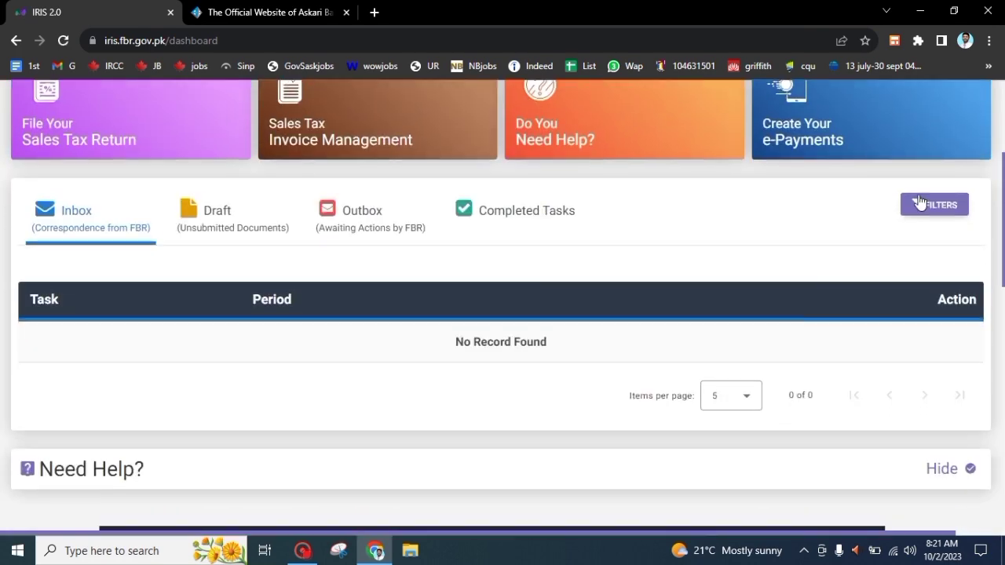
{"action": "left_click", "coordinate": [545, 223]}
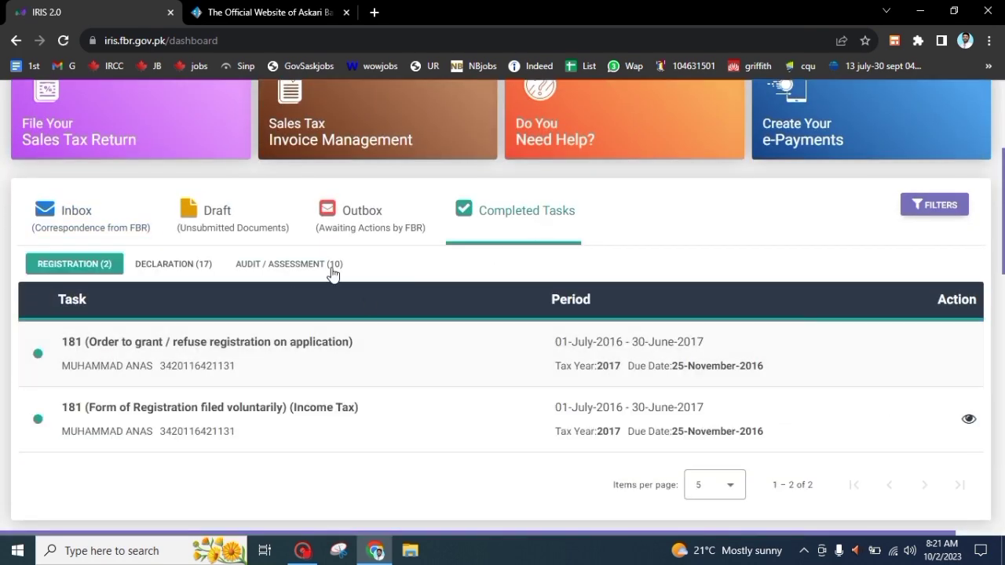
{"action": "left_click", "coordinate": [206, 271]}
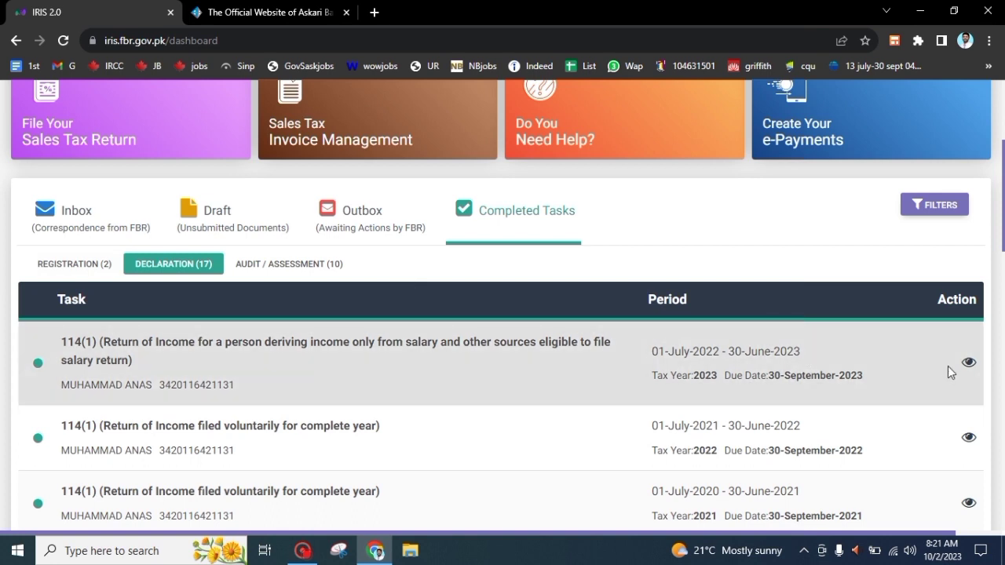
{"action": "left_click", "coordinate": [968, 365]}
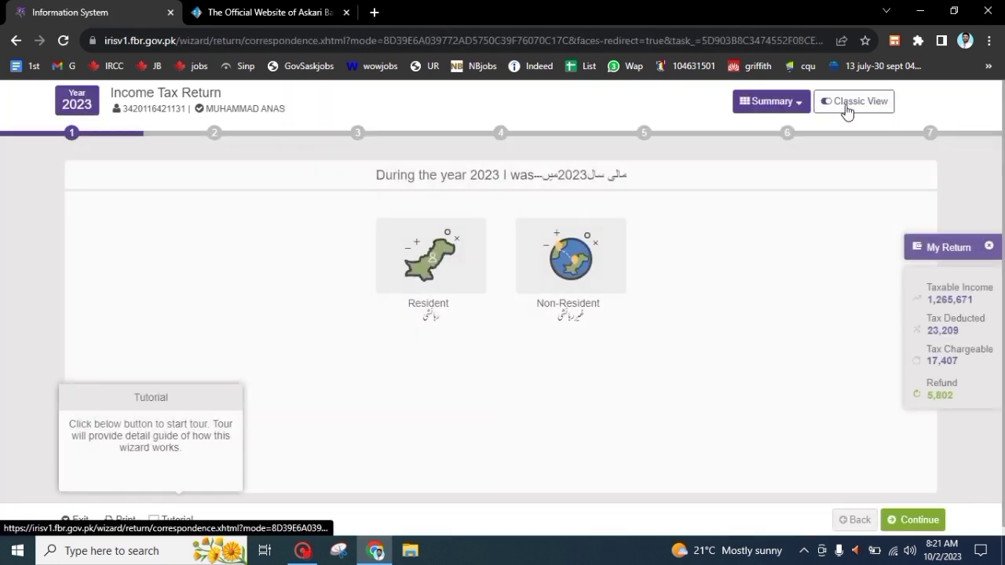
{"action": "left_click", "coordinate": [832, 102]}
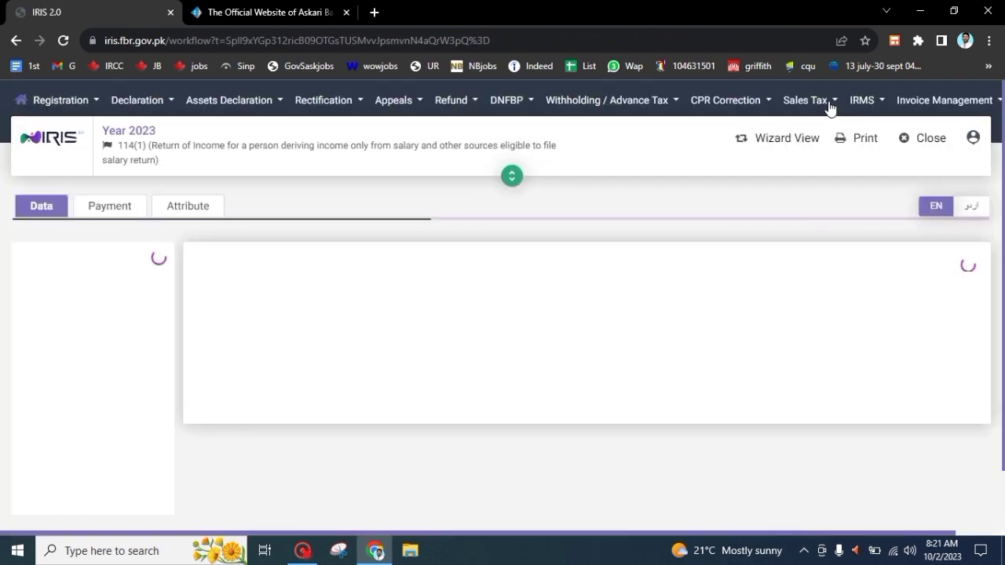
{"action": "left_click", "coordinate": [856, 140]}
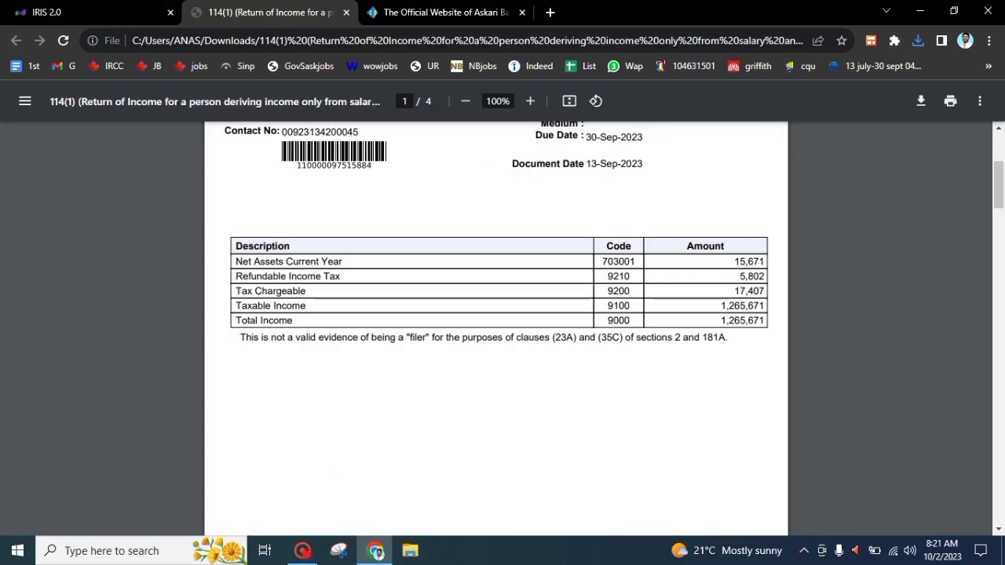
Step: Check the Refundable Income Tax amount and taxpayer details on the printed acknowledgement slip, and close the 2023 return
{"action": "left_click_drag", "start_coordinate": [765, 276], "coordinate": [739, 276]}
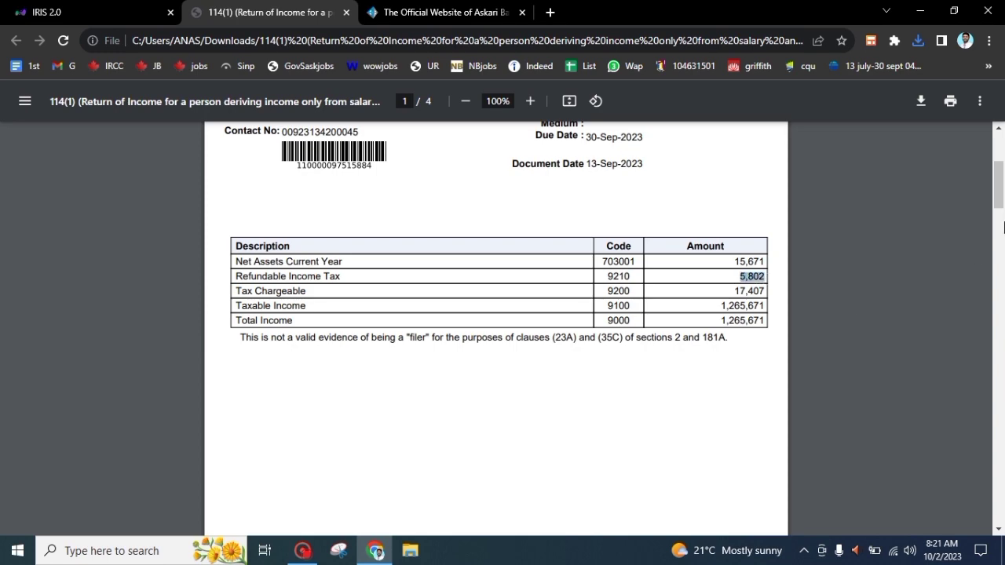
{"action": "left_click_drag", "start_coordinate": [998, 195], "coordinate": [999, 149]}
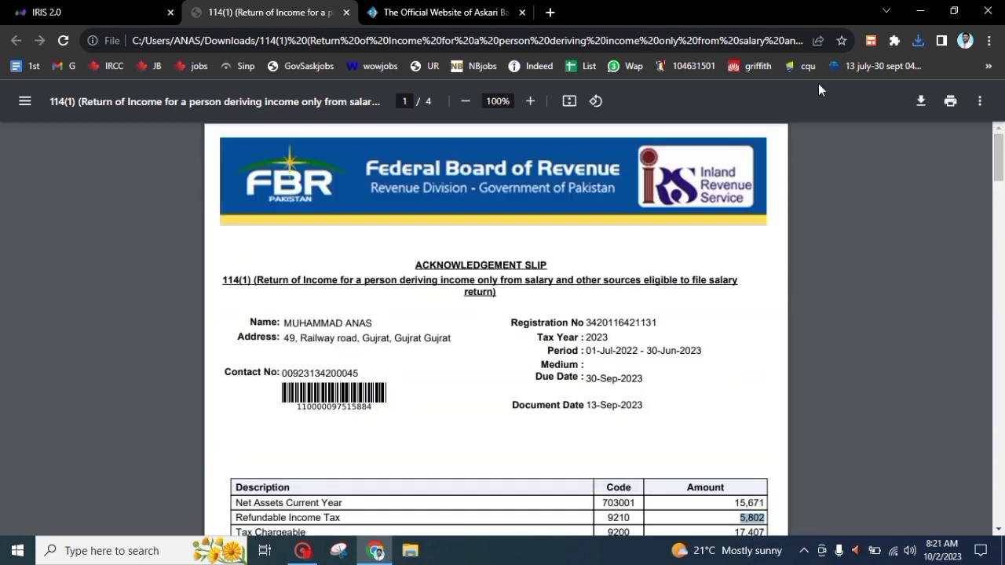
{"action": "left_click", "coordinate": [119, 9]}
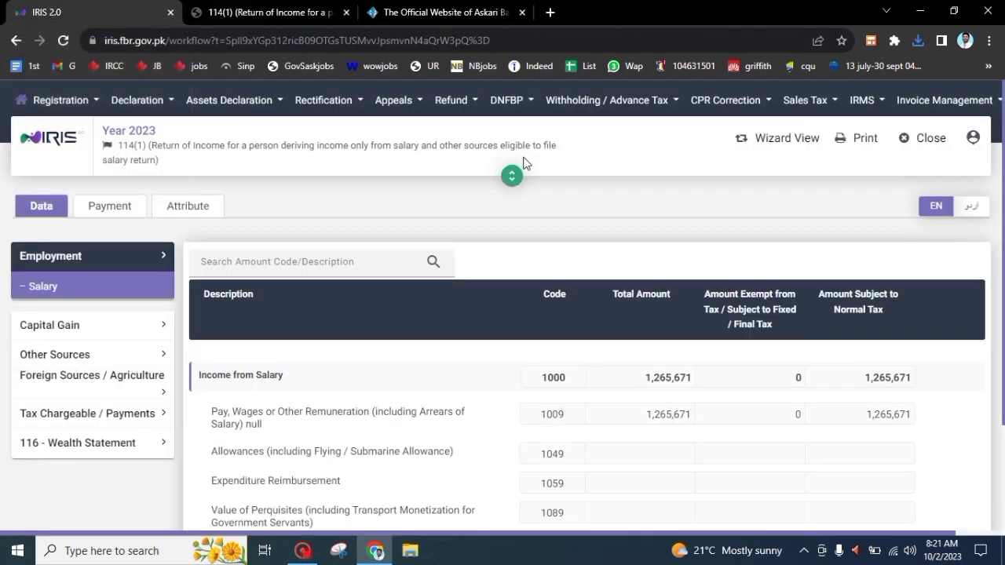
{"action": "left_click", "coordinate": [944, 139]}
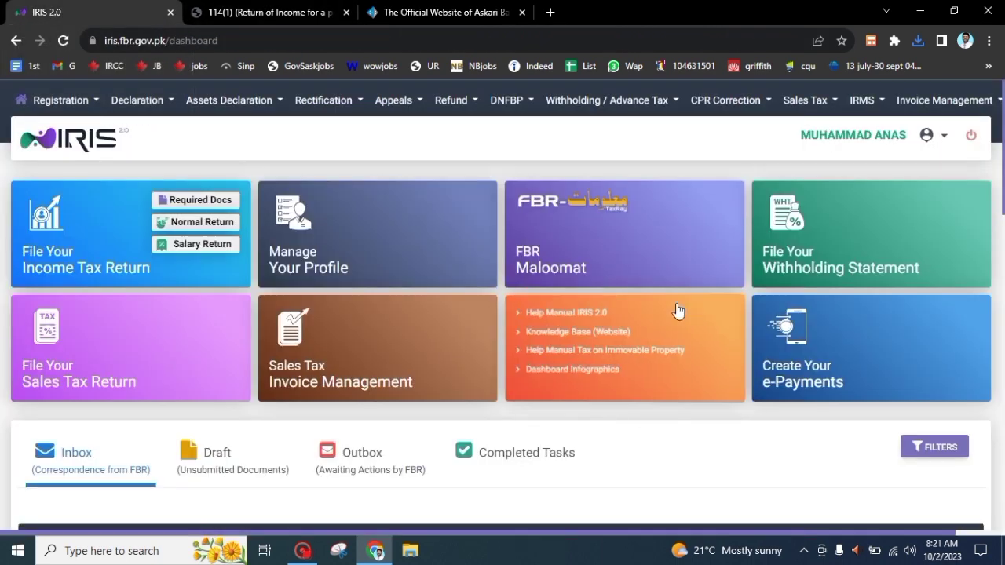
Step: Reopen the draft 170 refund application and highlight part of the blank for the refund amount in its contents
{"action": "left_click_drag", "start_coordinate": [1003, 182], "coordinate": [986, 243]}
{"action": "left_click", "coordinate": [235, 259]}
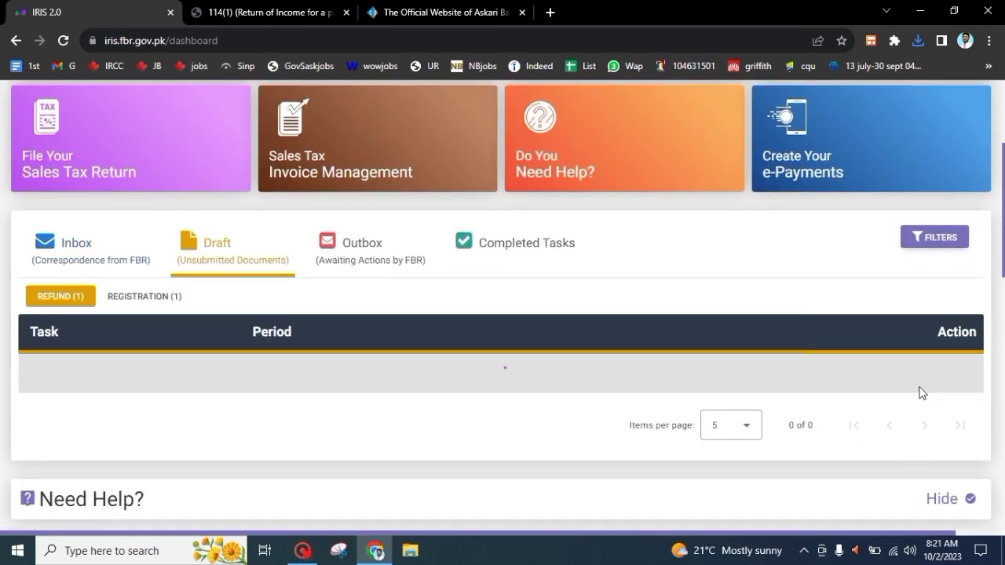
{"action": "left_click", "coordinate": [950, 386]}
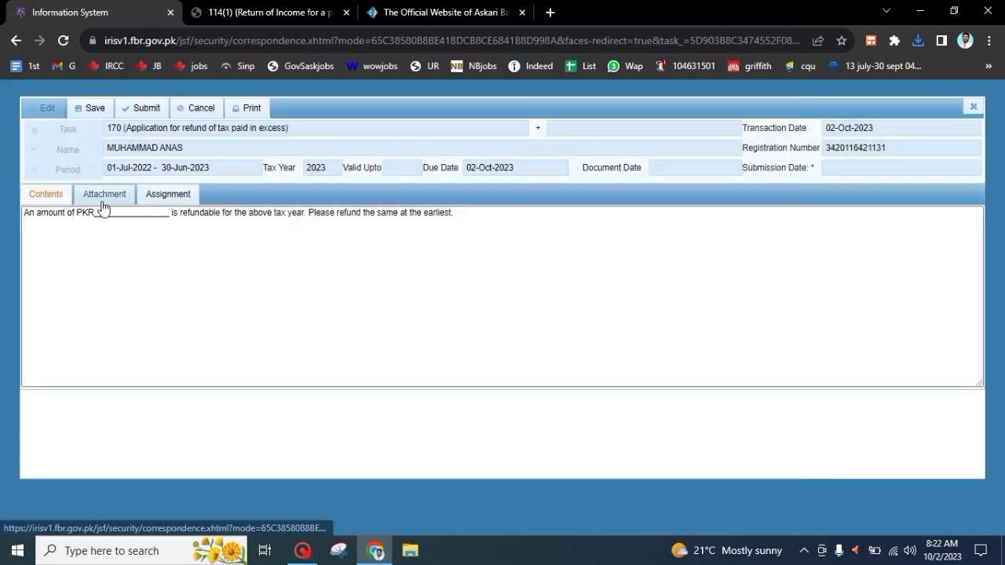
{"action": "left_click", "coordinate": [103, 212]}
{"action": "left_click_drag", "start_coordinate": [103, 212], "coordinate": [135, 212]}
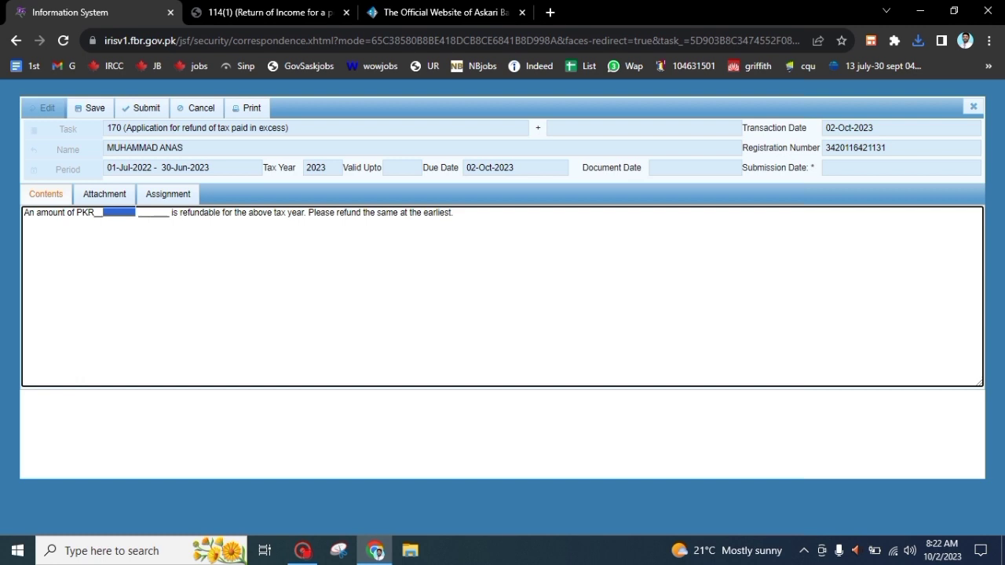
Step: Review the application's Attachment and Assignment sections, close it without saving and look at the inbox for FBR correspondence
{"action": "left_click", "coordinate": [105, 194]}
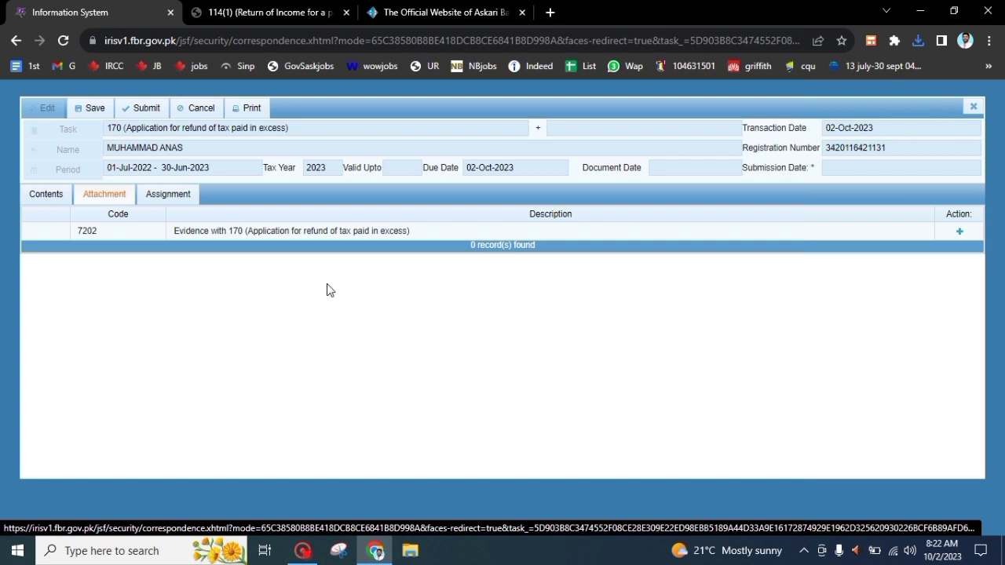
{"action": "left_click", "coordinate": [160, 199]}
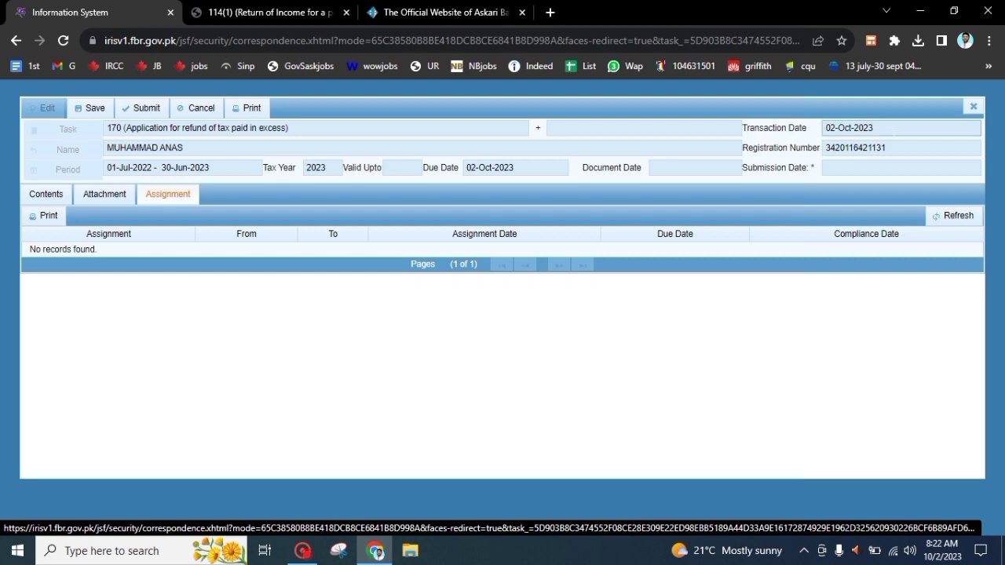
{"action": "left_click", "coordinate": [973, 106]}
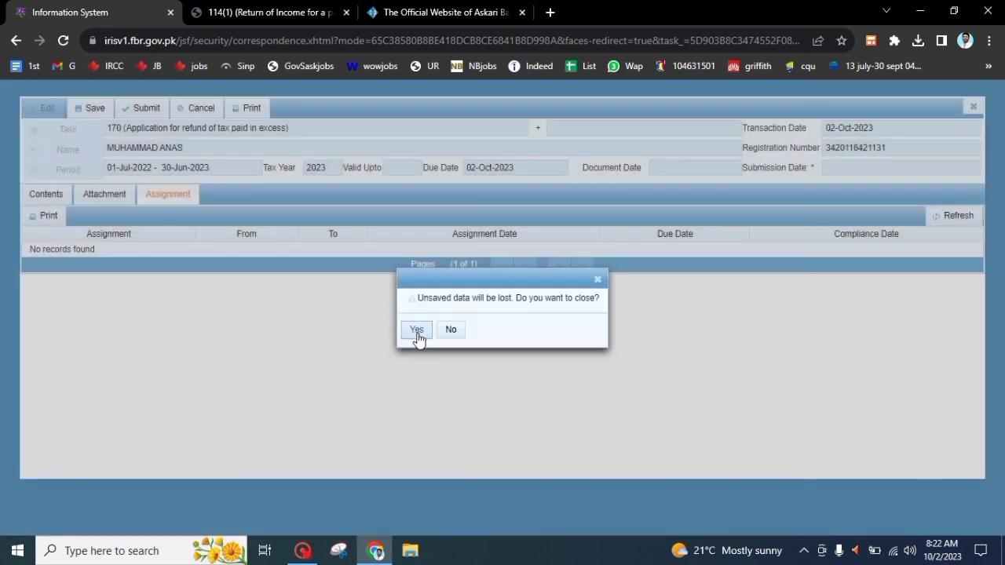
{"action": "left_click", "coordinate": [416, 330]}
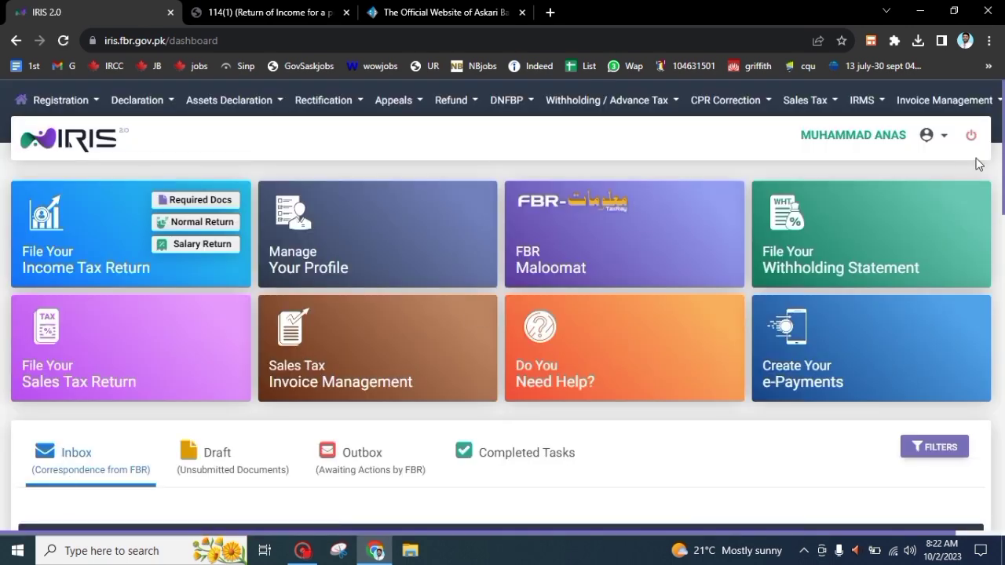
{"action": "scroll", "coordinate": [478, 315], "scroll_direction": "down", "scroll_amount": 3}
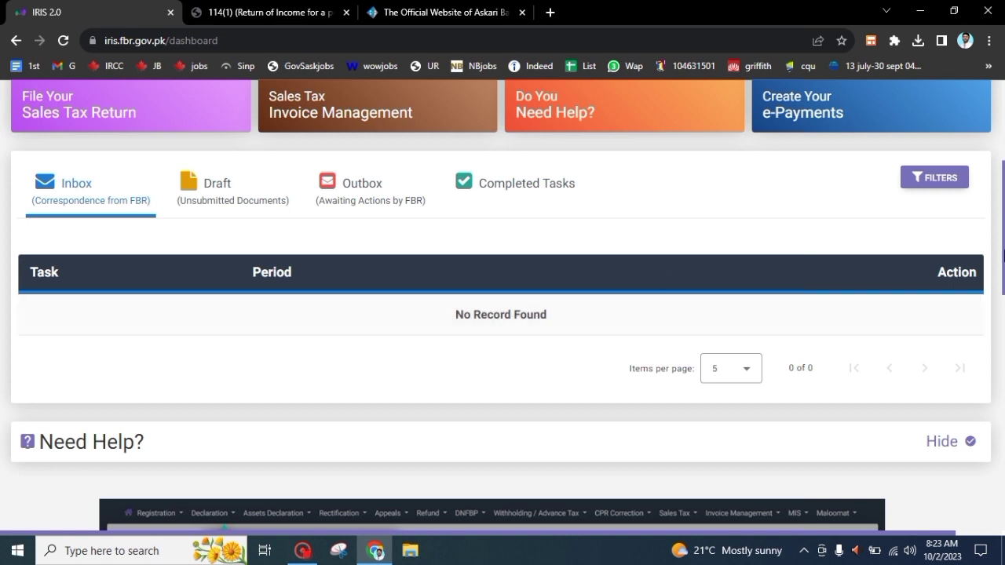
Step: Check the outbox for documents awaiting FBR action, and reopen the draft 170 refund application for tax year 2023
{"action": "left_click_drag", "start_coordinate": [1003, 246], "coordinate": [1003, 225]}
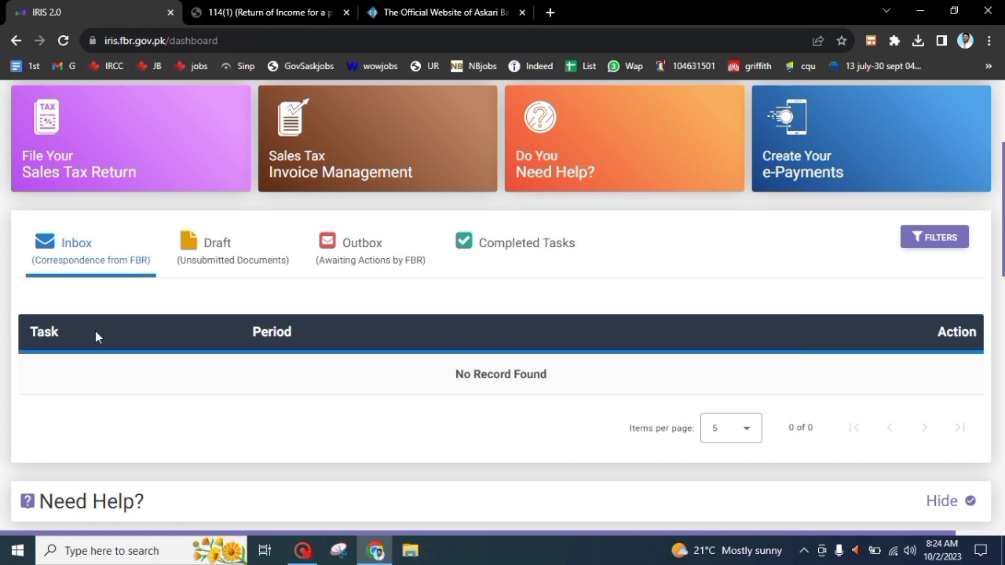
{"action": "left_click", "coordinate": [345, 256]}
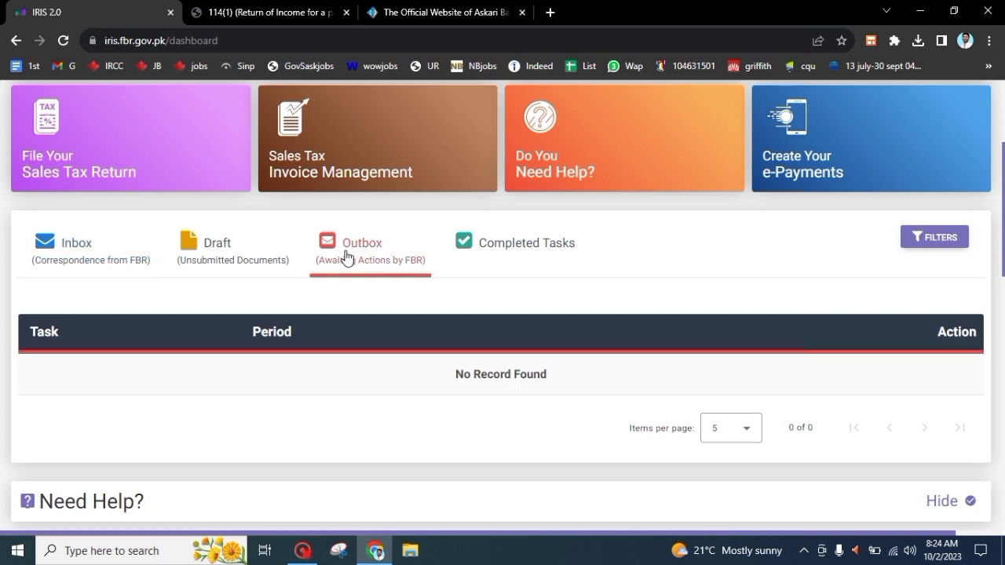
{"action": "left_click", "coordinate": [261, 260]}
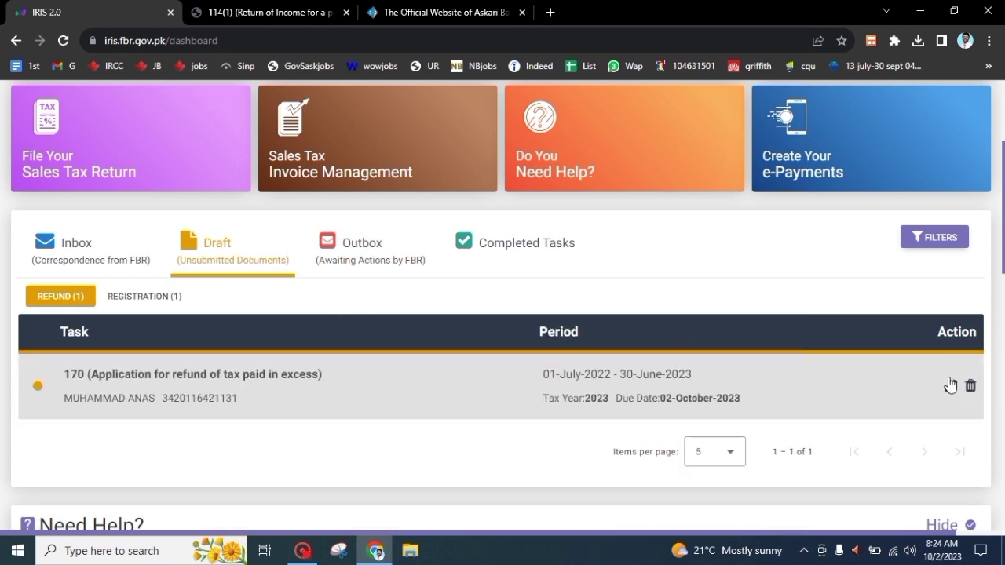
{"action": "left_click", "coordinate": [950, 387]}
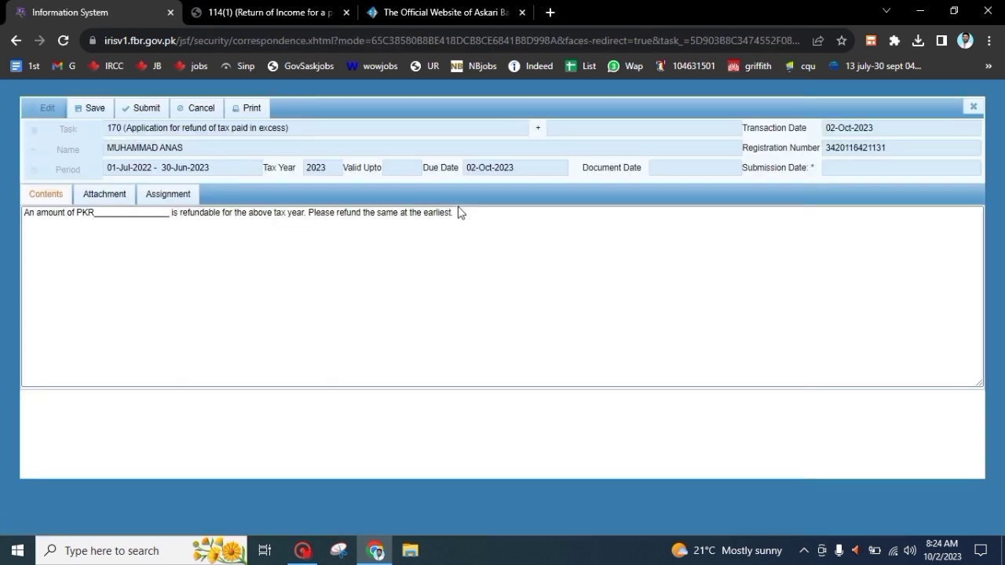
Step: Review the refund application's contents text and assignment records, and close the application without saving
{"action": "left_click", "coordinate": [312, 242]}
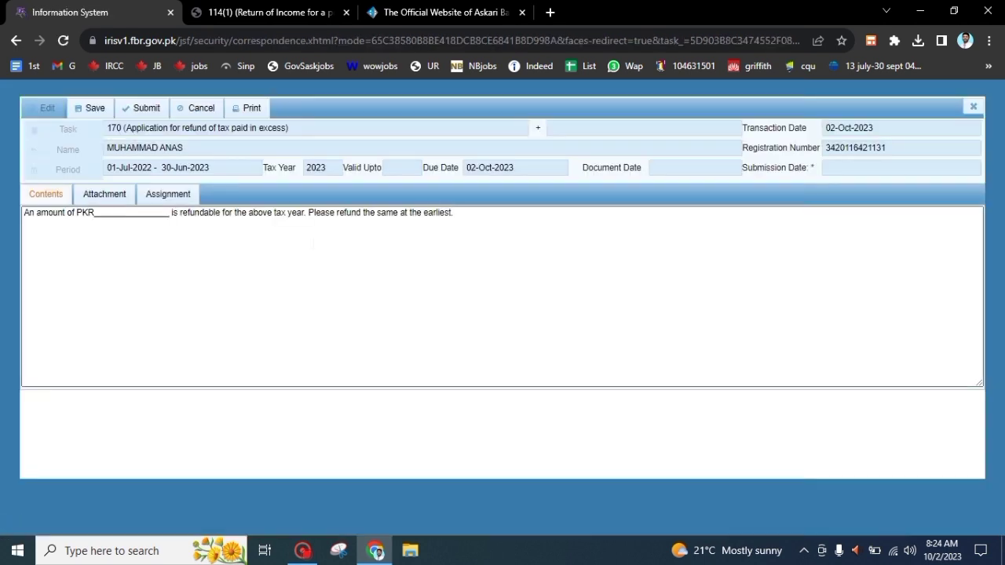
{"action": "left_click", "coordinate": [160, 201]}
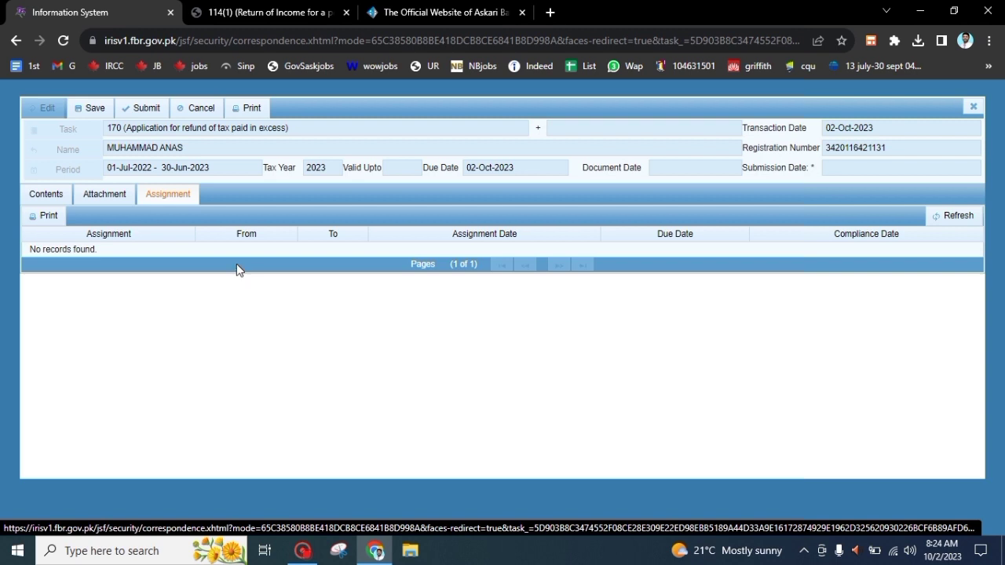
{"action": "left_click", "coordinate": [973, 110]}
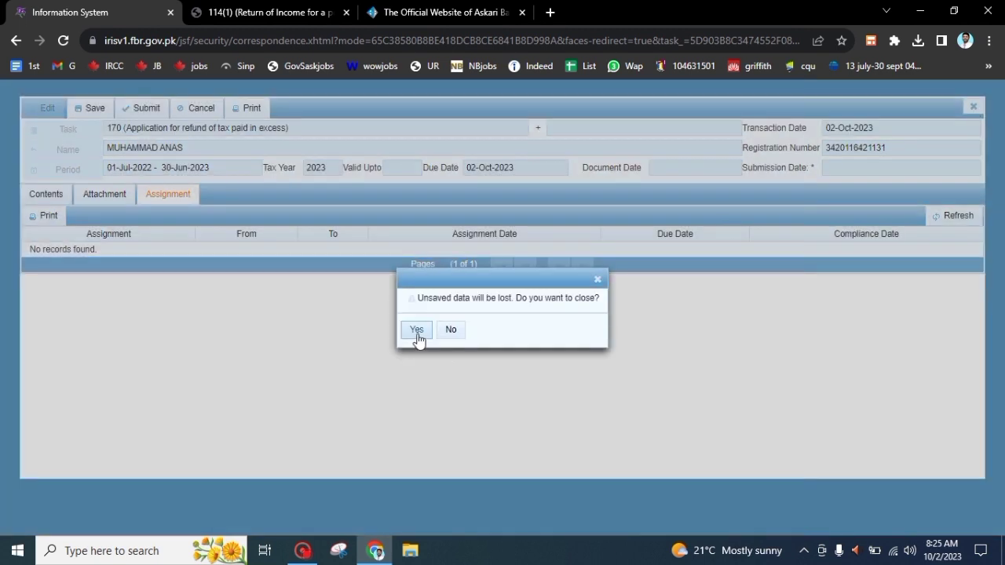
{"action": "left_click", "coordinate": [417, 333]}
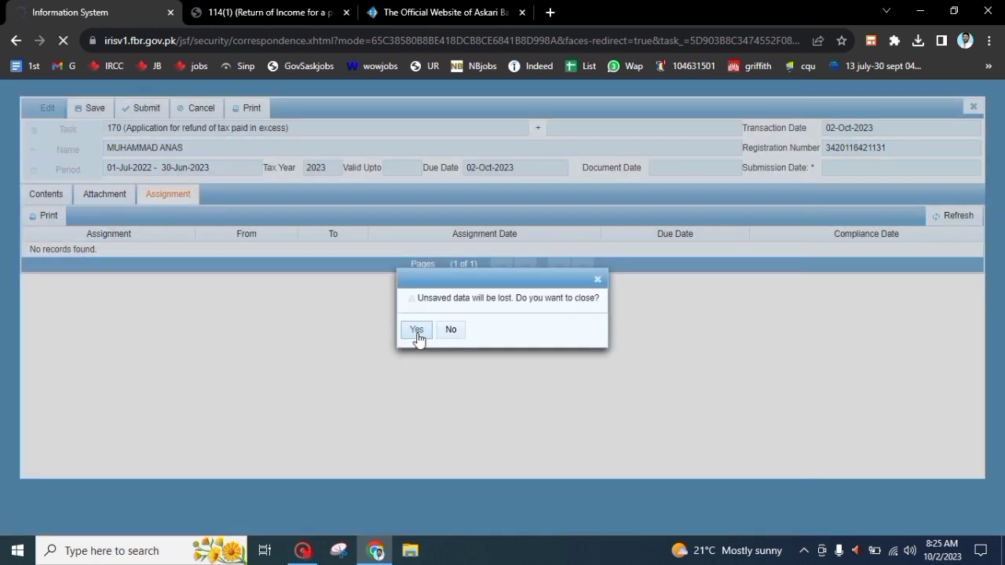